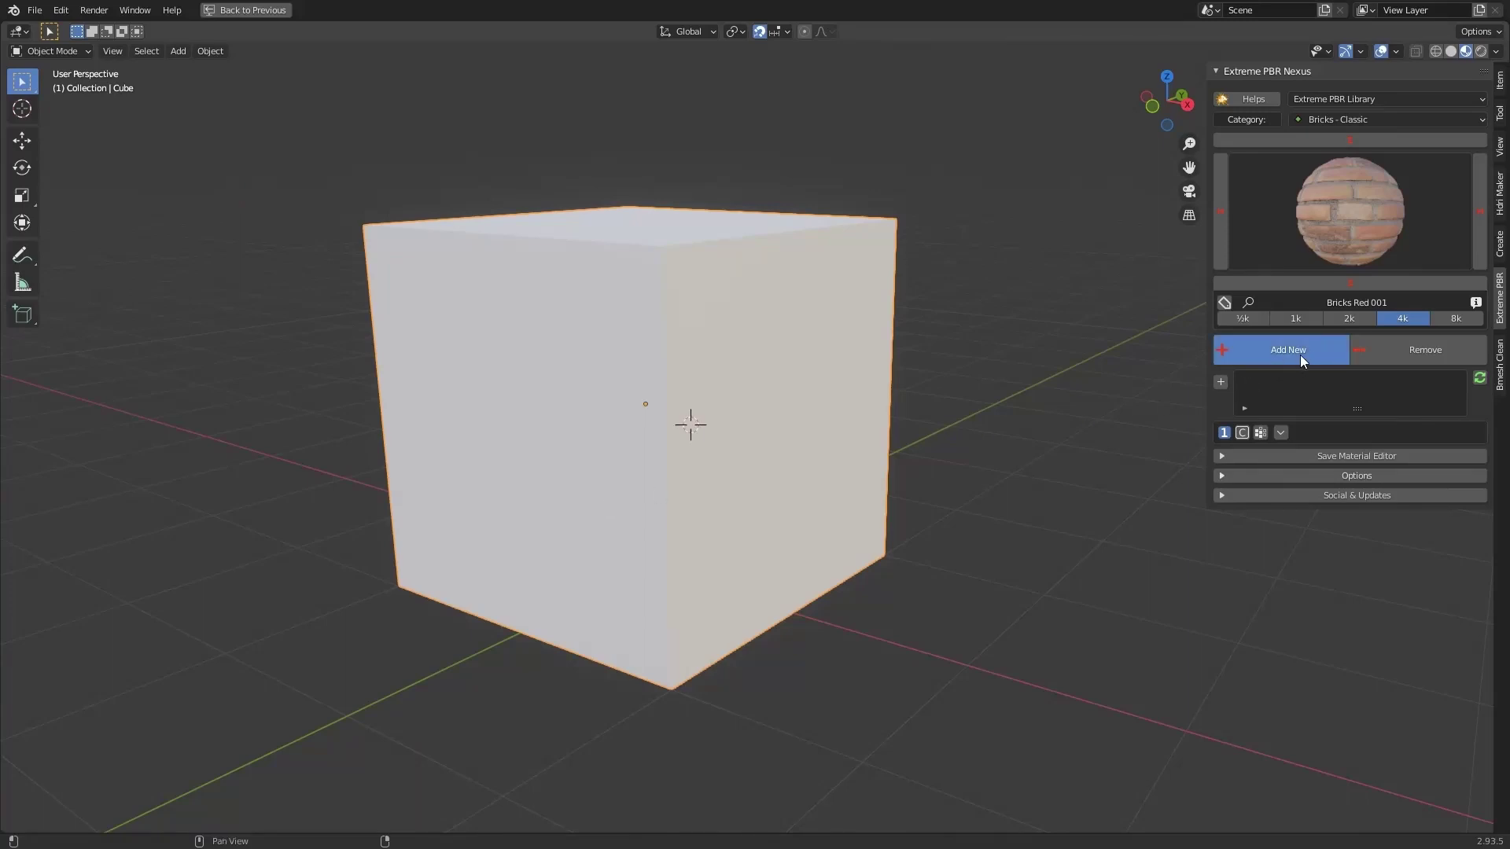
Add the Bricks Red 001 material at 4k to the cube and enable its displacement.
click(1307, 353)
middle_drag(1046, 377, 976, 384)
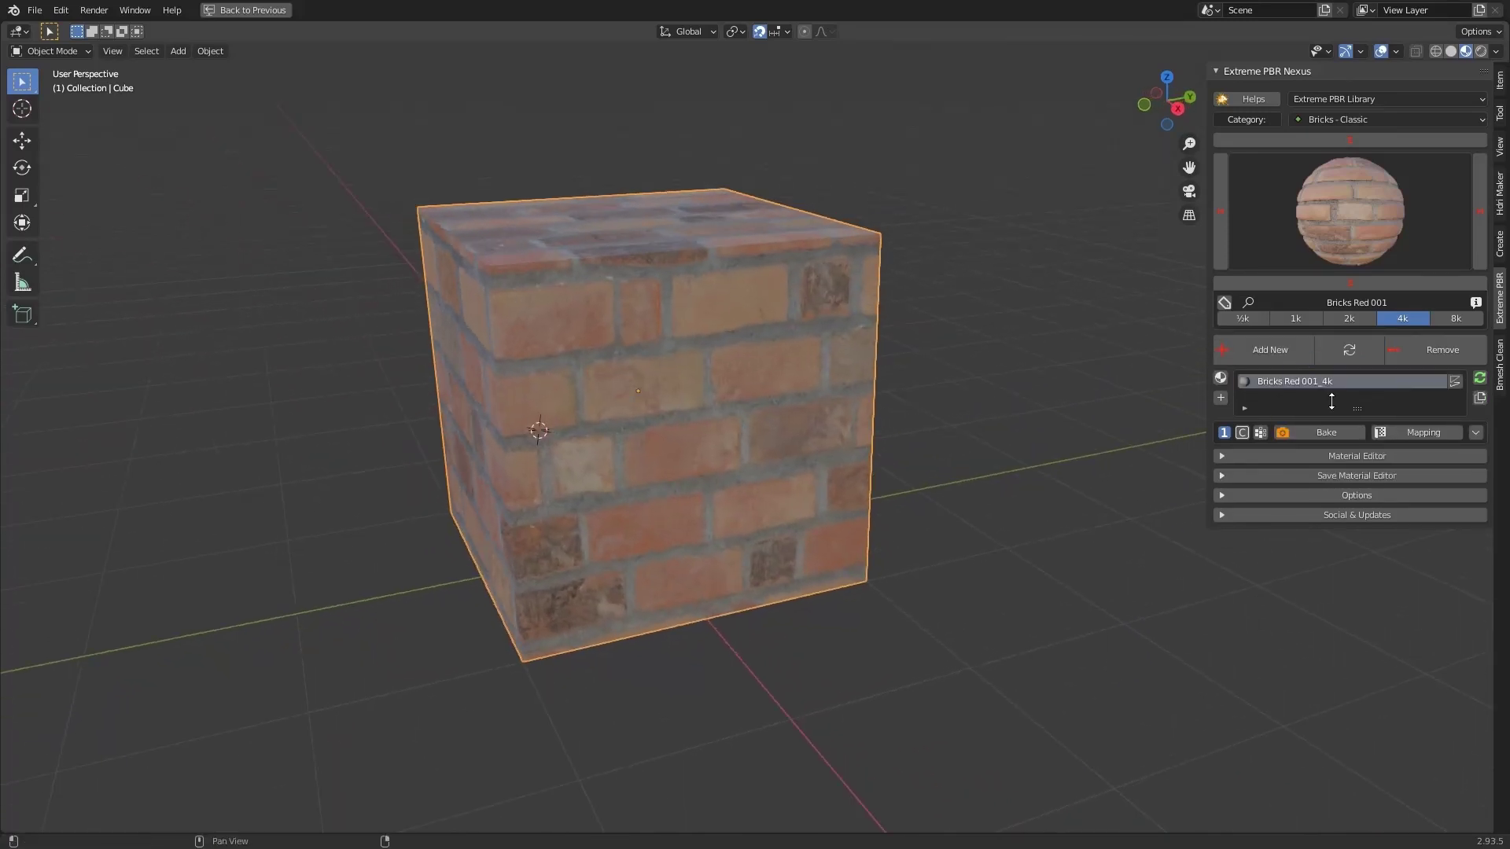
click(1455, 381)
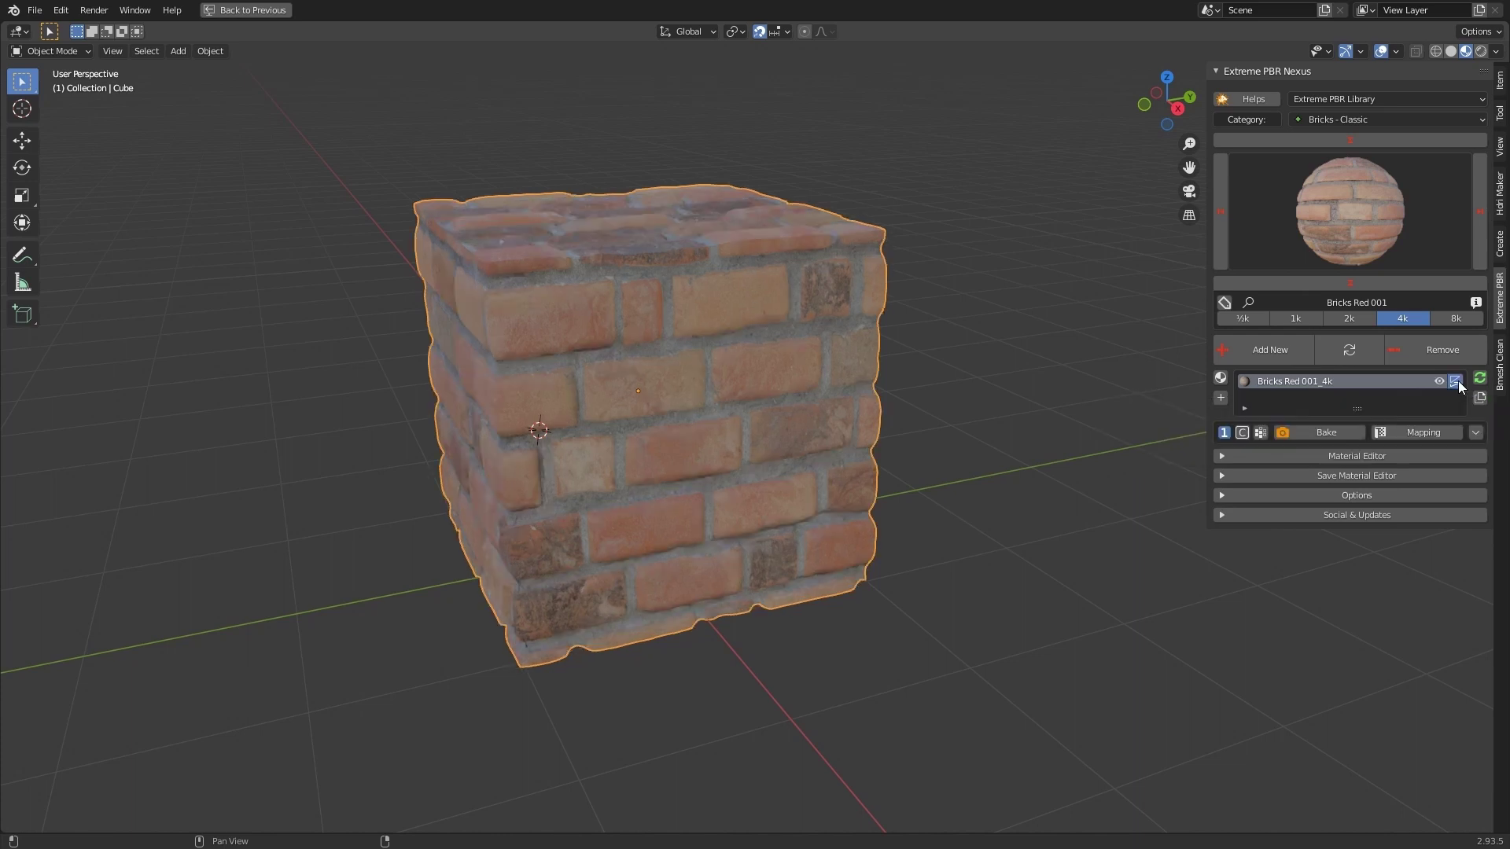
middle_drag(865, 338, 793, 347)
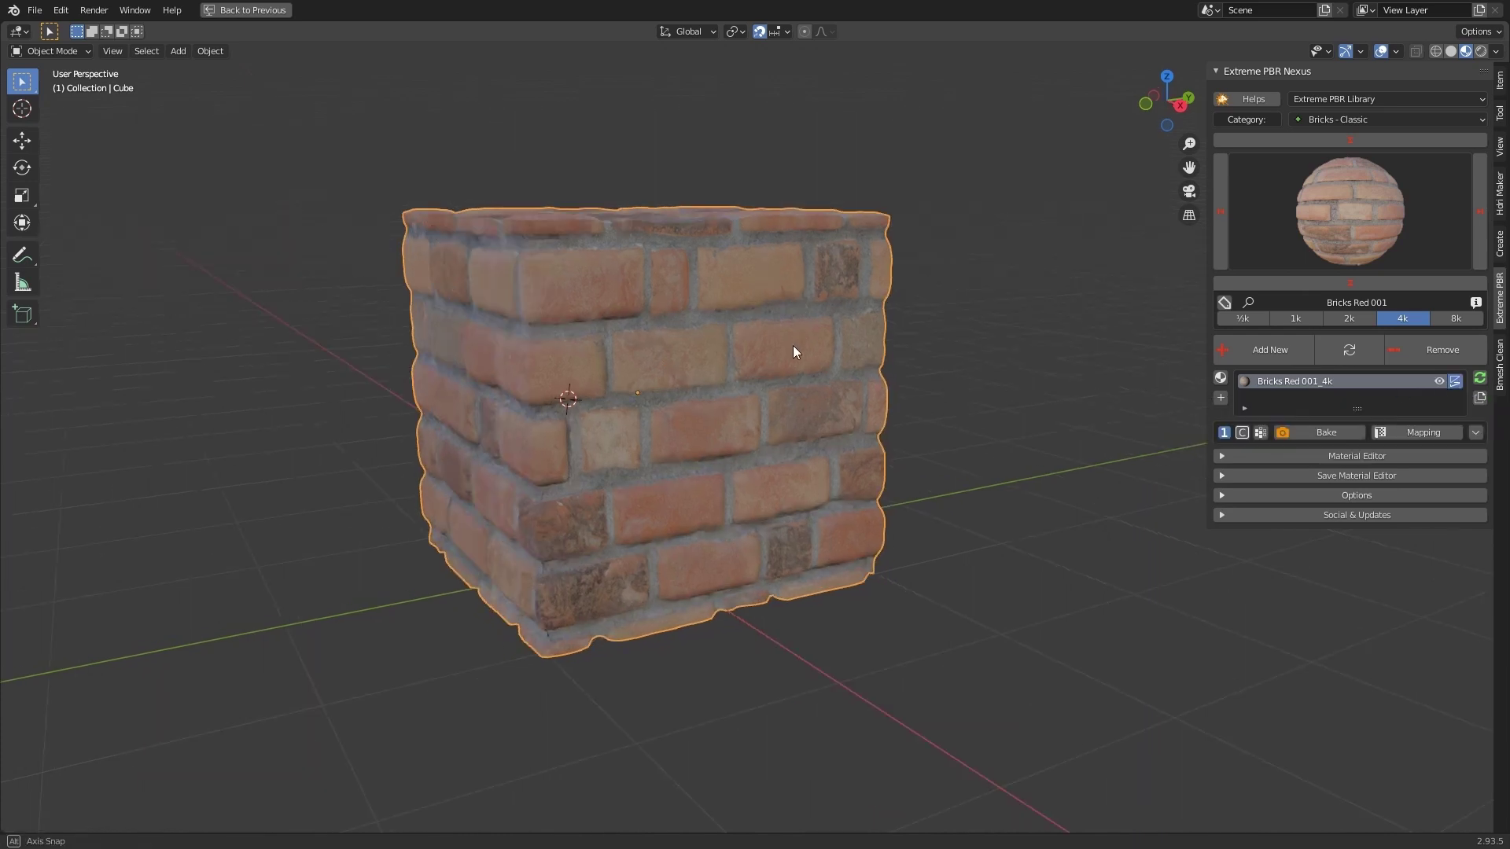
middle_drag(793, 346, 796, 343)
scroll(796, 343, up, 2)
Remove and re-enable the brick material's displacement, and hide and show its effect in the viewport.
click(1455, 382)
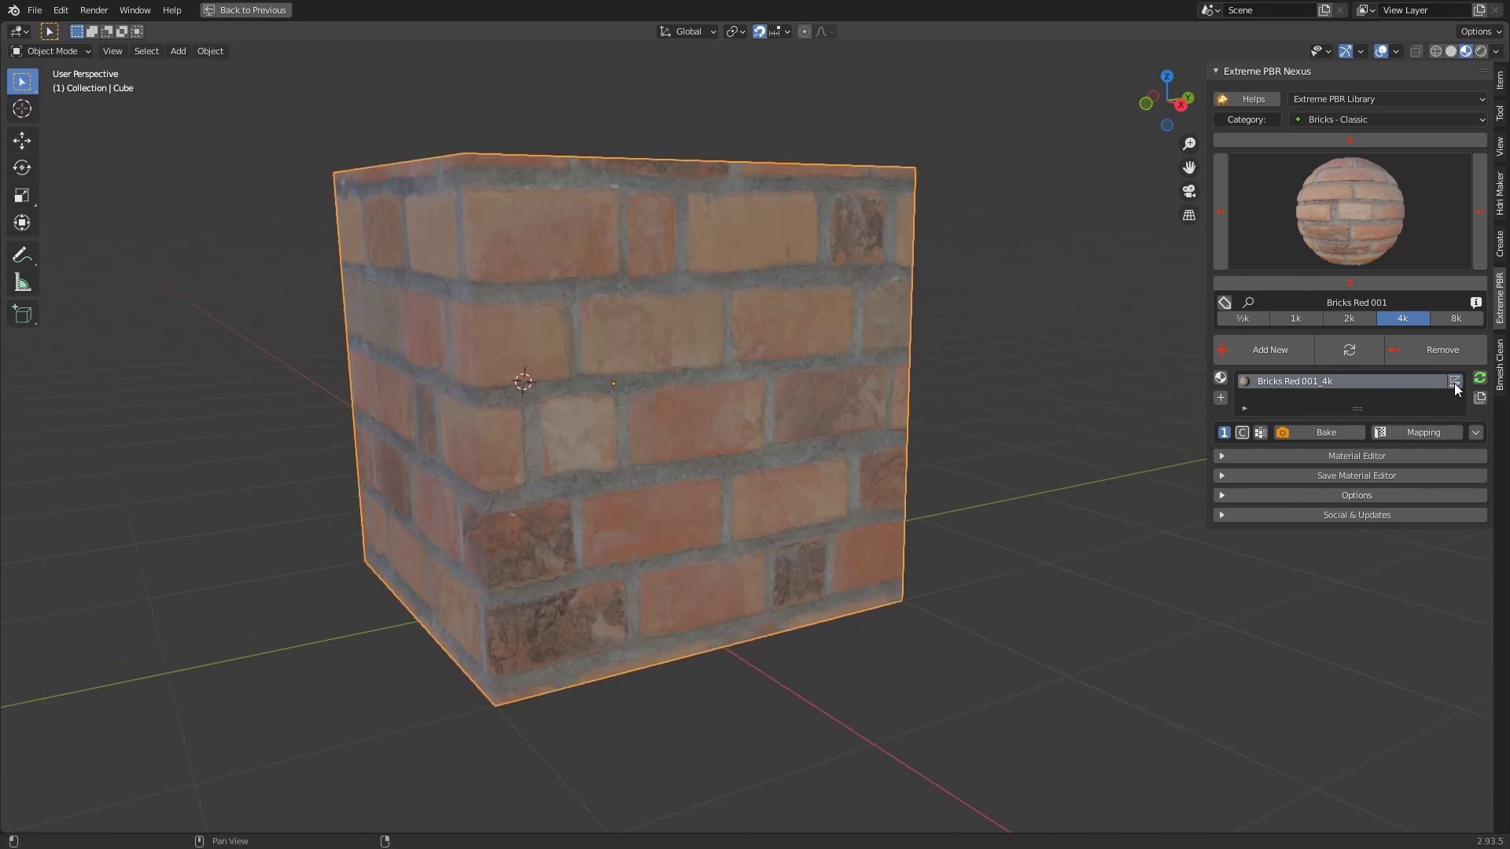
click(1455, 382)
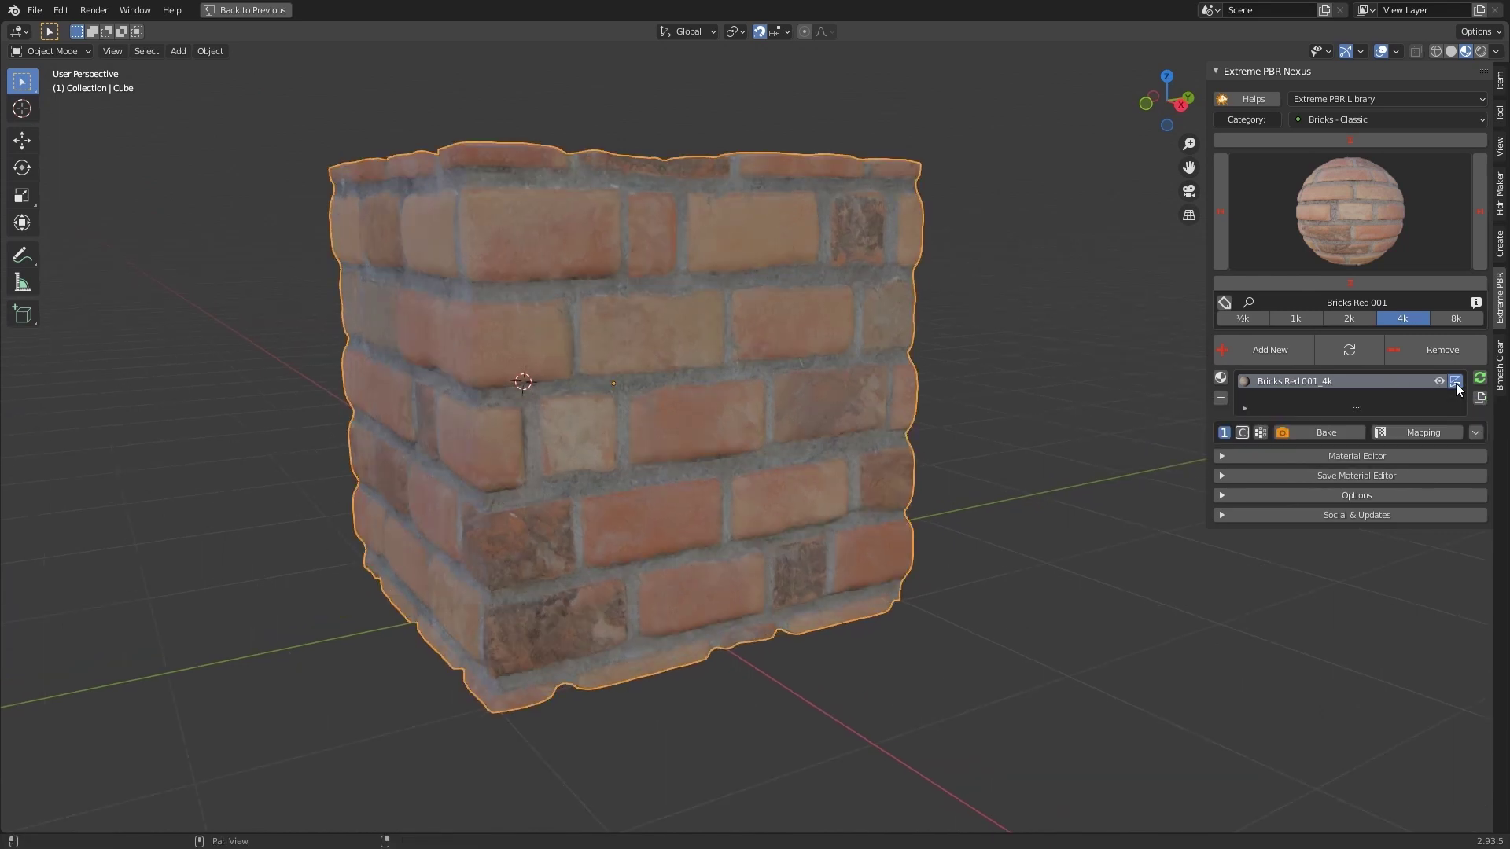
click(1439, 382)
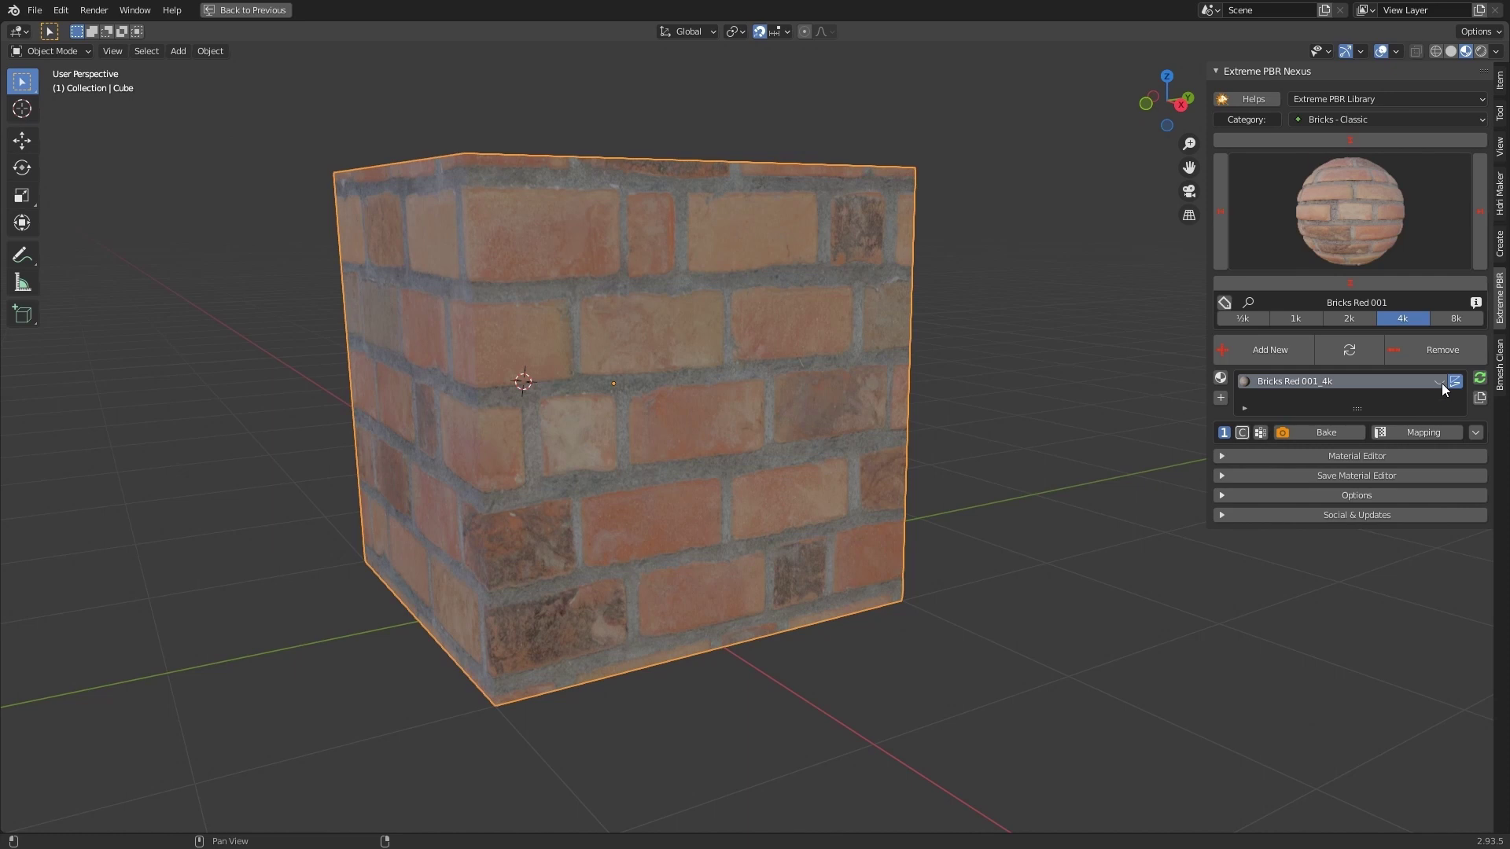
click(1442, 383)
Expand the material editor settings, toggle the displacement's visibility off and on, and set Displace Strength to 0.410.
click(1389, 455)
scroll(1408, 534, down, 8)
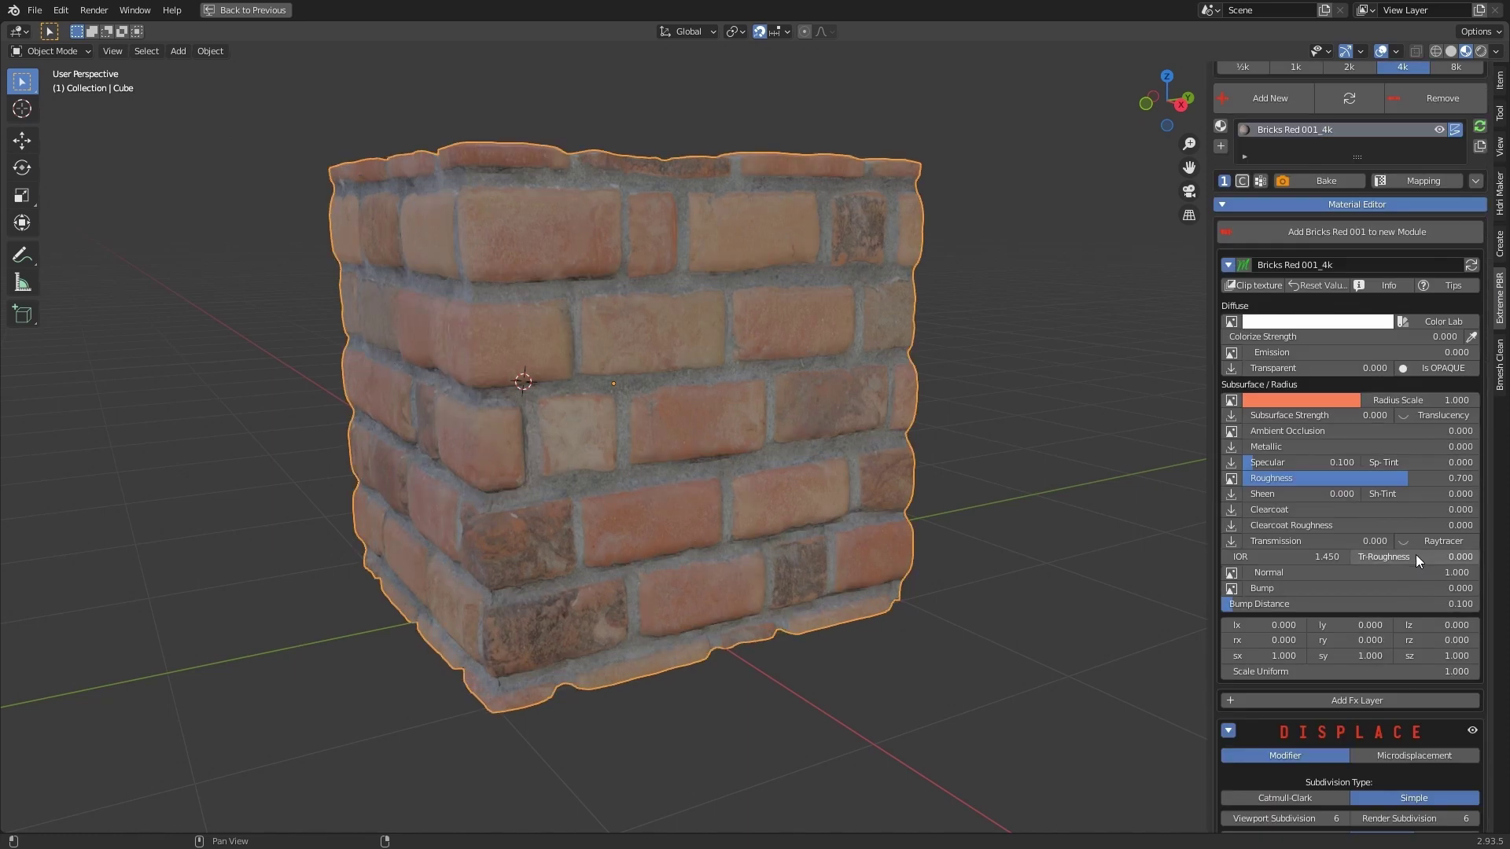
scroll(1414, 554, down, 5)
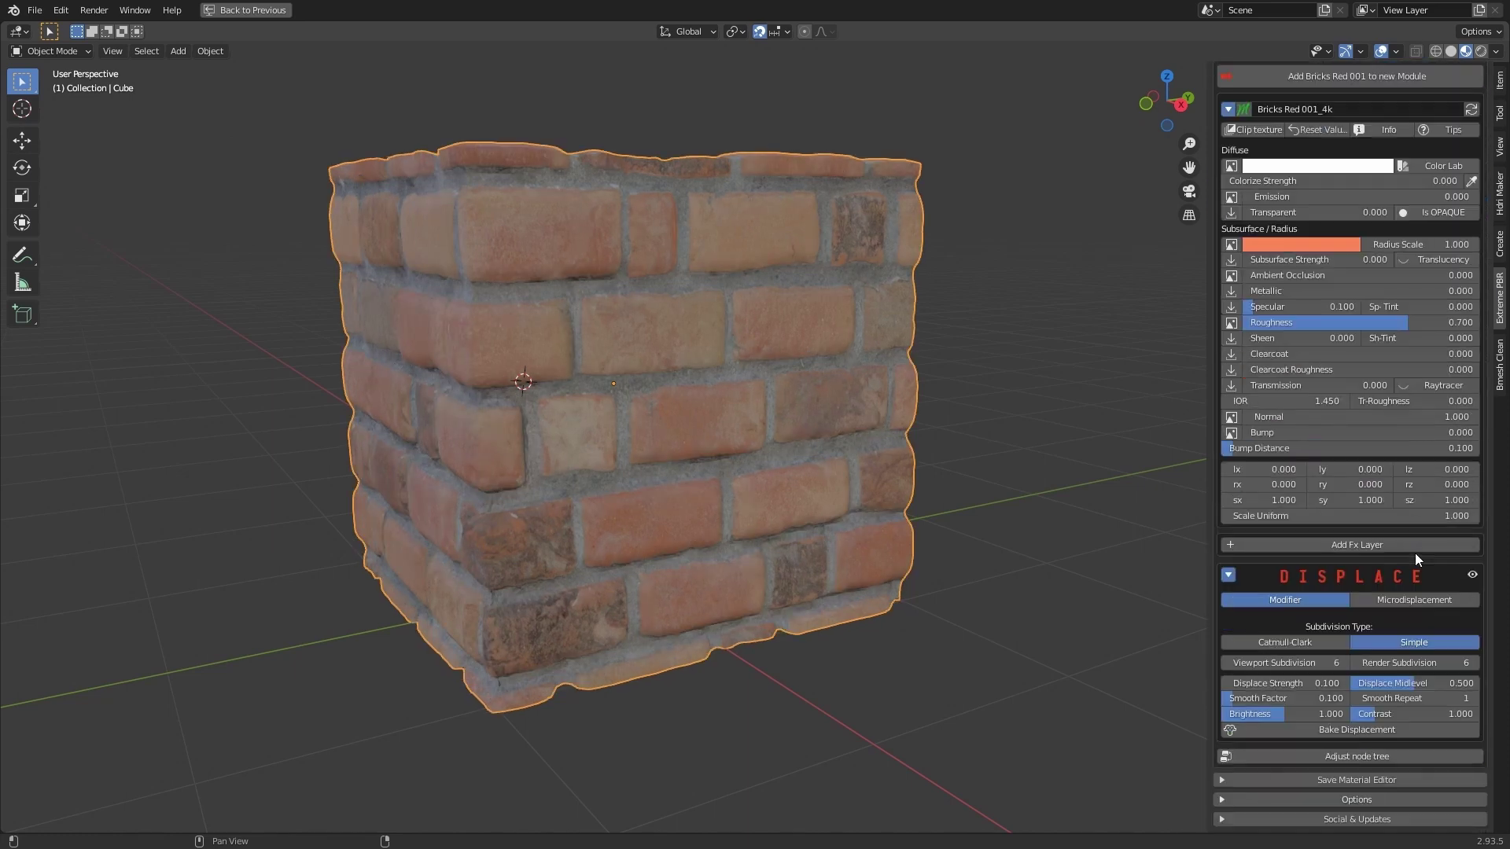
click(1473, 575)
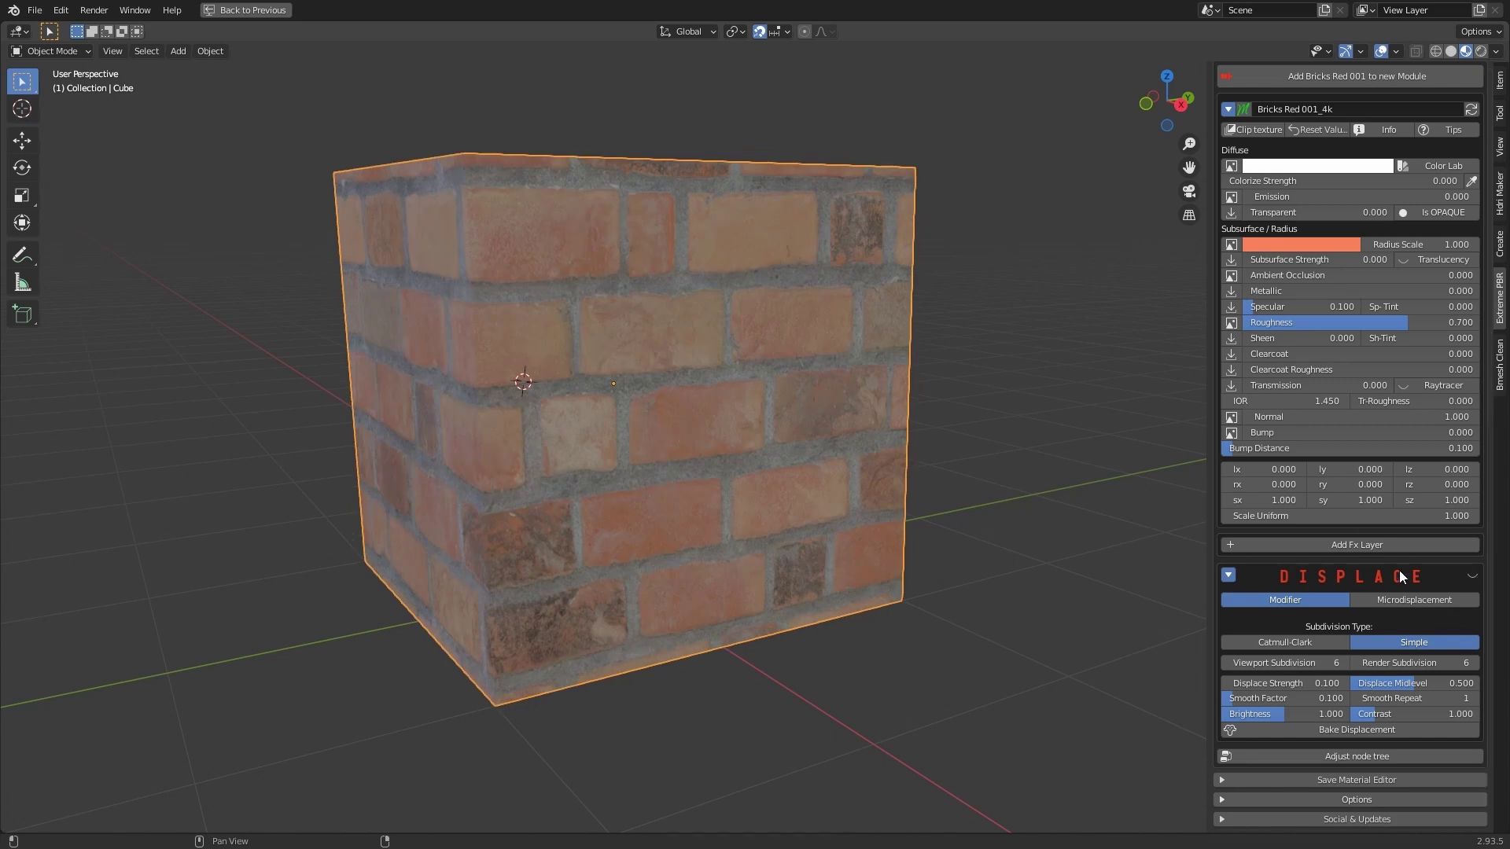
click(1473, 574)
drag(1303, 682, 1345, 681)
middle_drag(1121, 564, 998, 498)
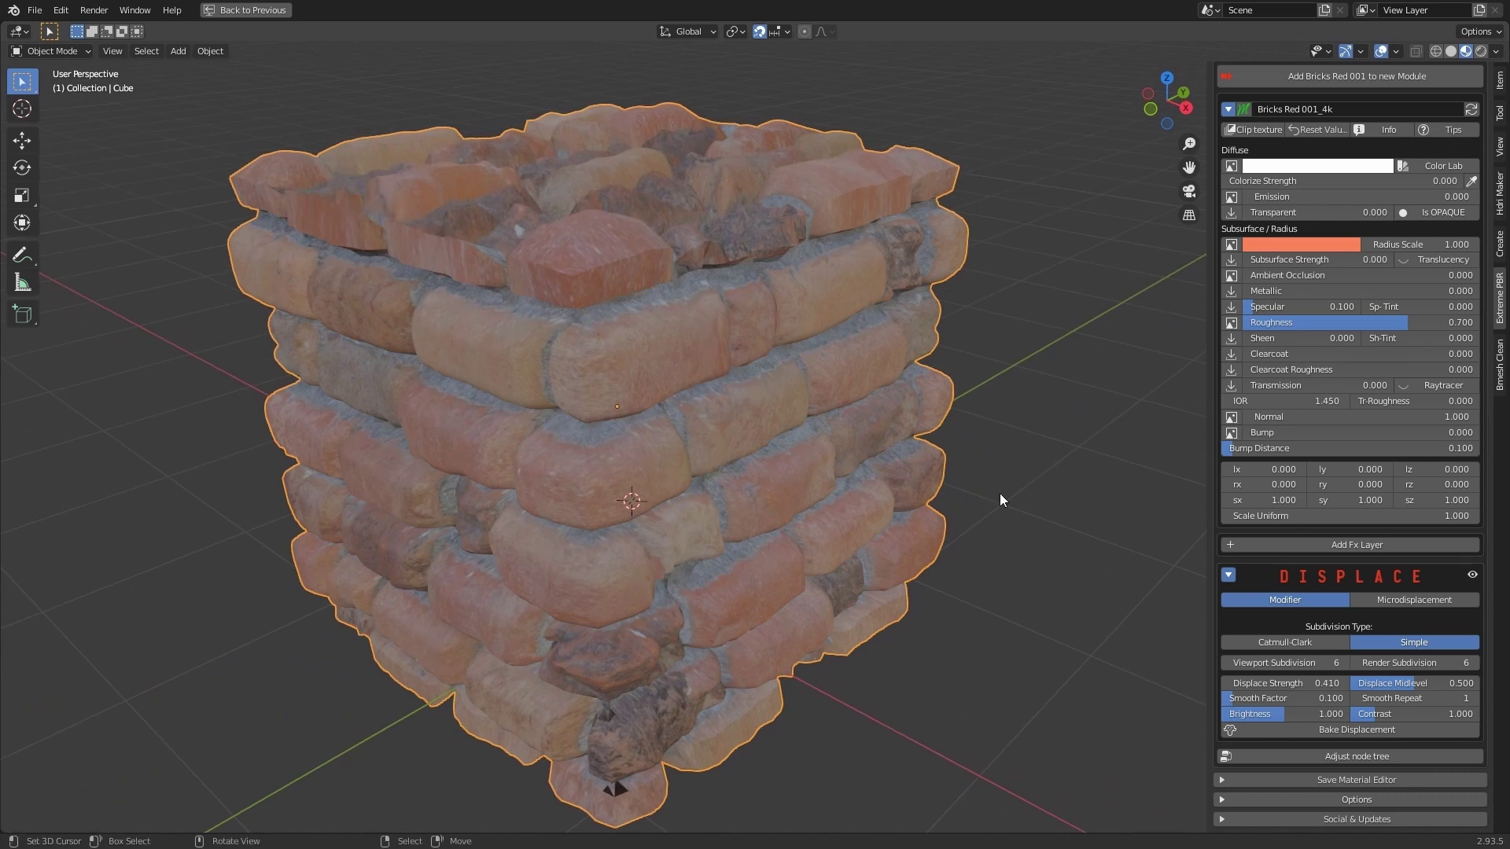
Switch the 1/0 toggle beneath the material list to 0 and collapse the Bricks Red 001_4k module settings.
scroll(1325, 610, up, 10)
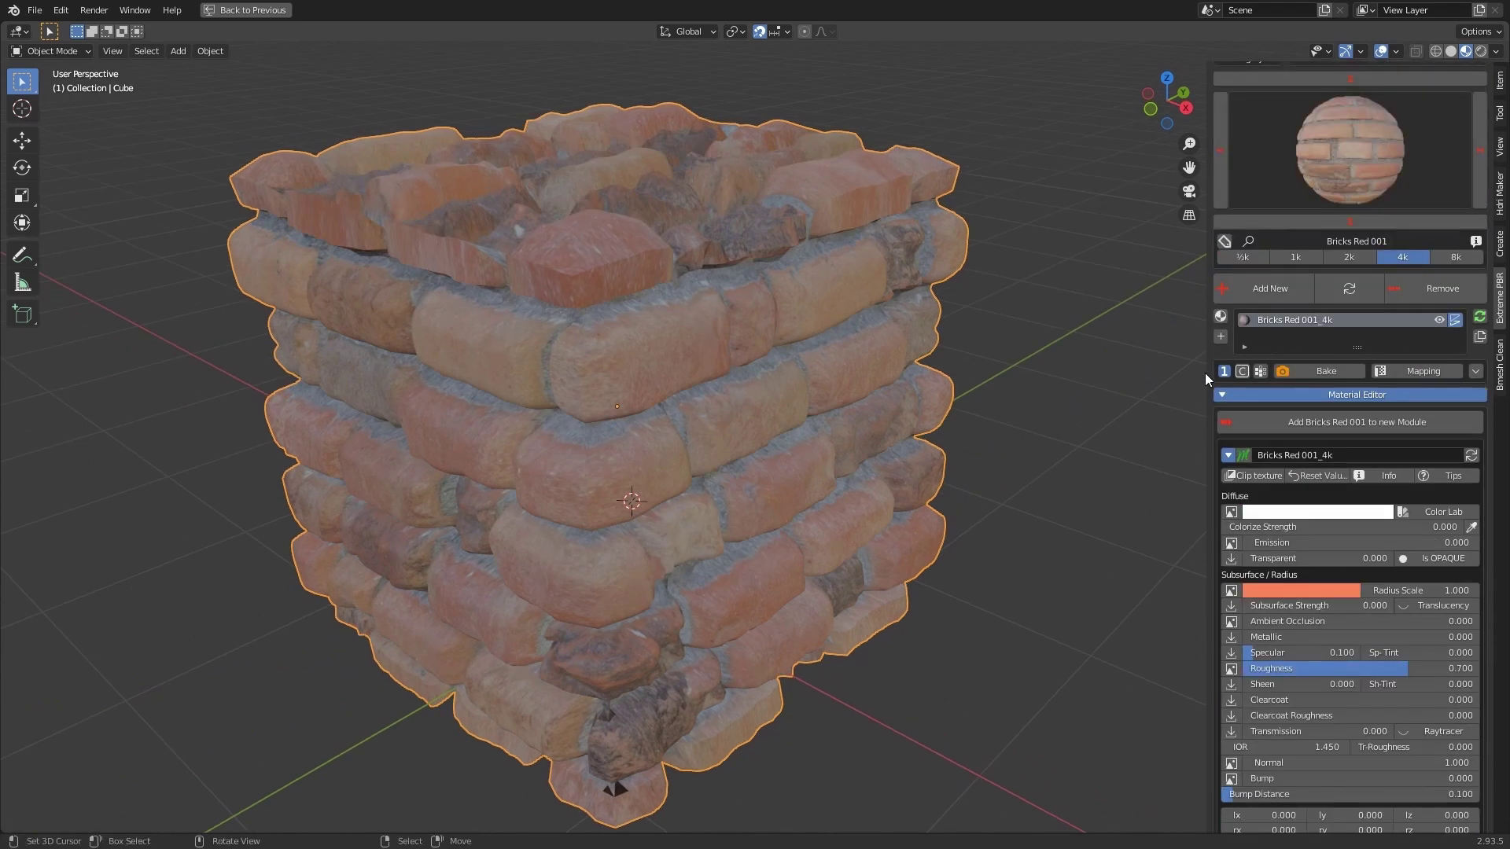
click(1225, 375)
middle_drag(851, 471, 852, 440)
scroll(1355, 609, down, 8)
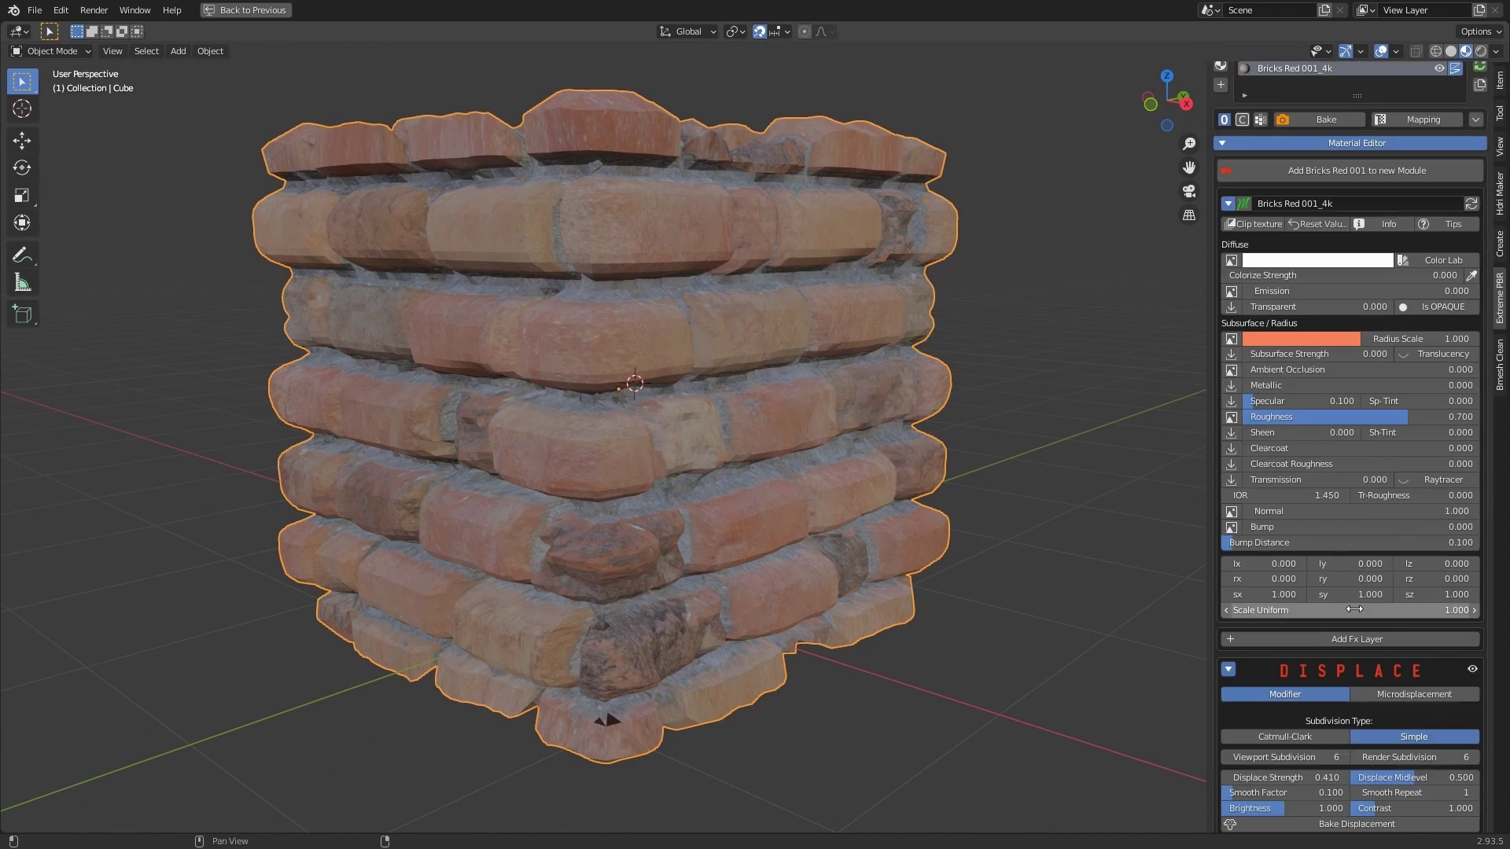
scroll(1355, 609, up, 4)
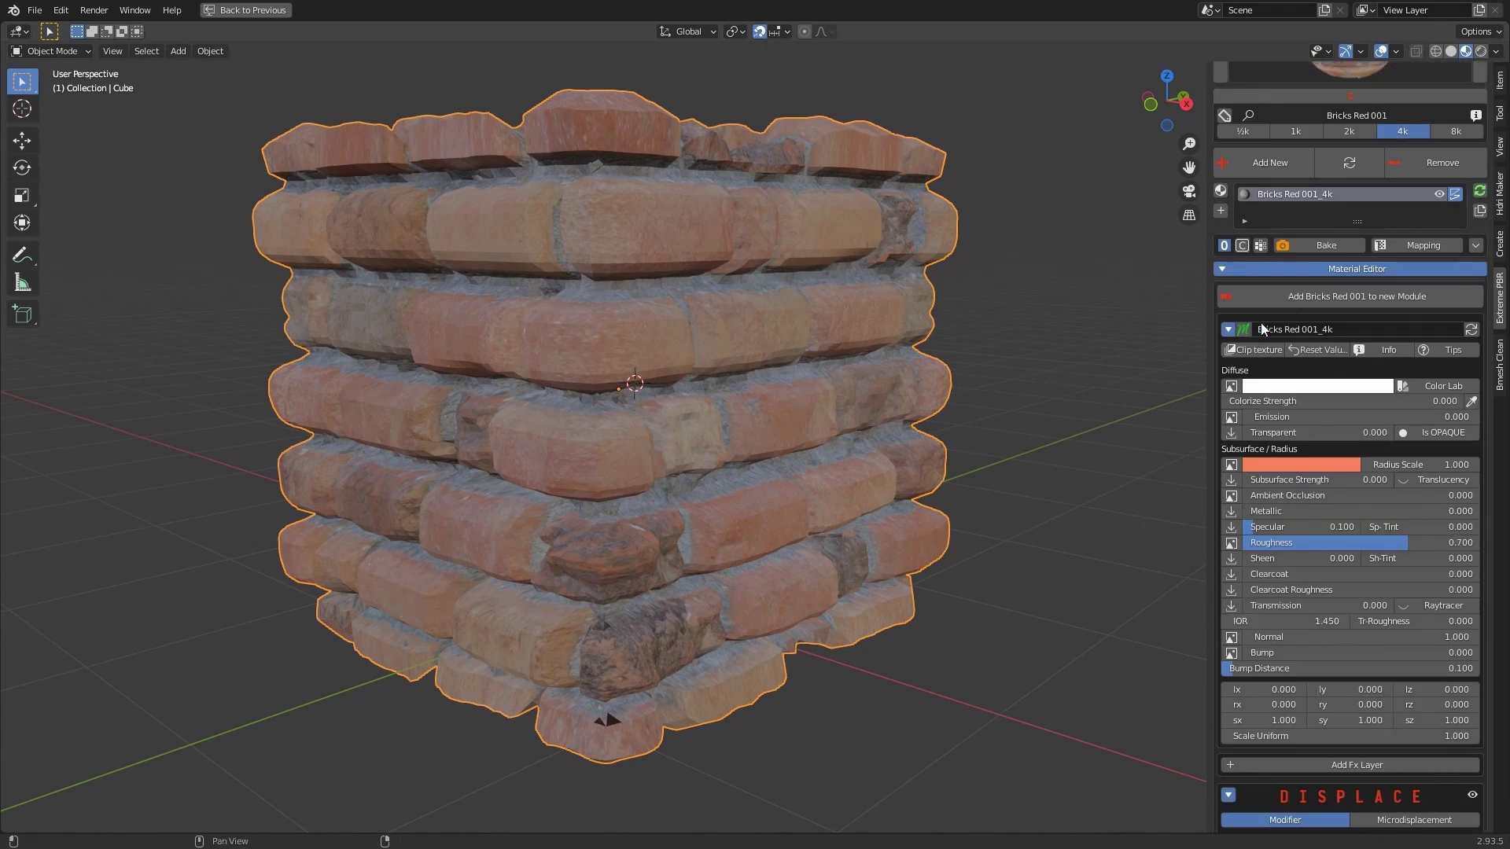
click(1228, 330)
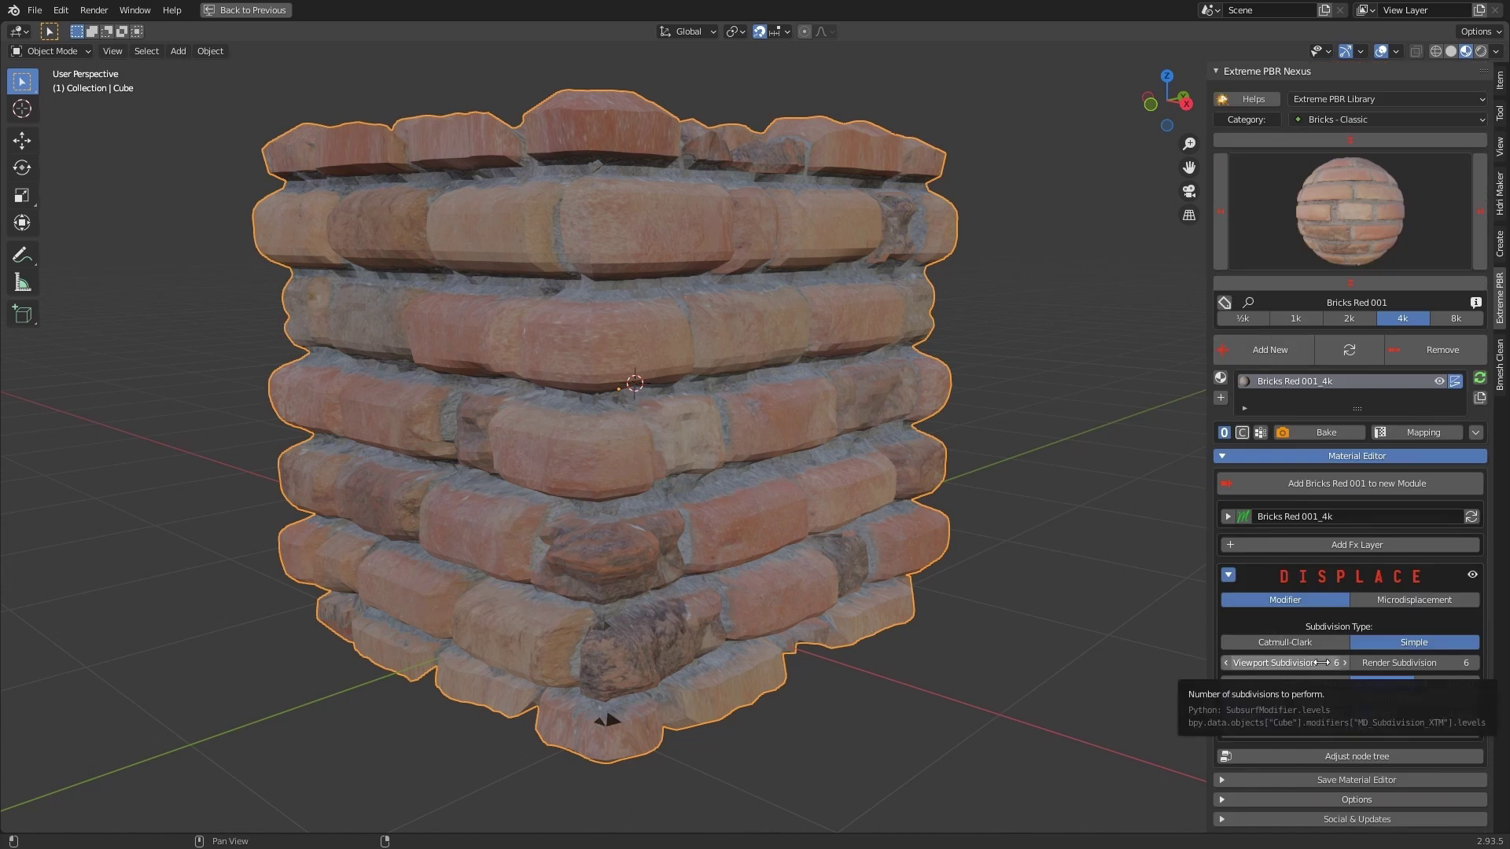
Try a Displace Strength of -0.310 and readjust it to 0.260.
drag(1304, 682, 1176, 683)
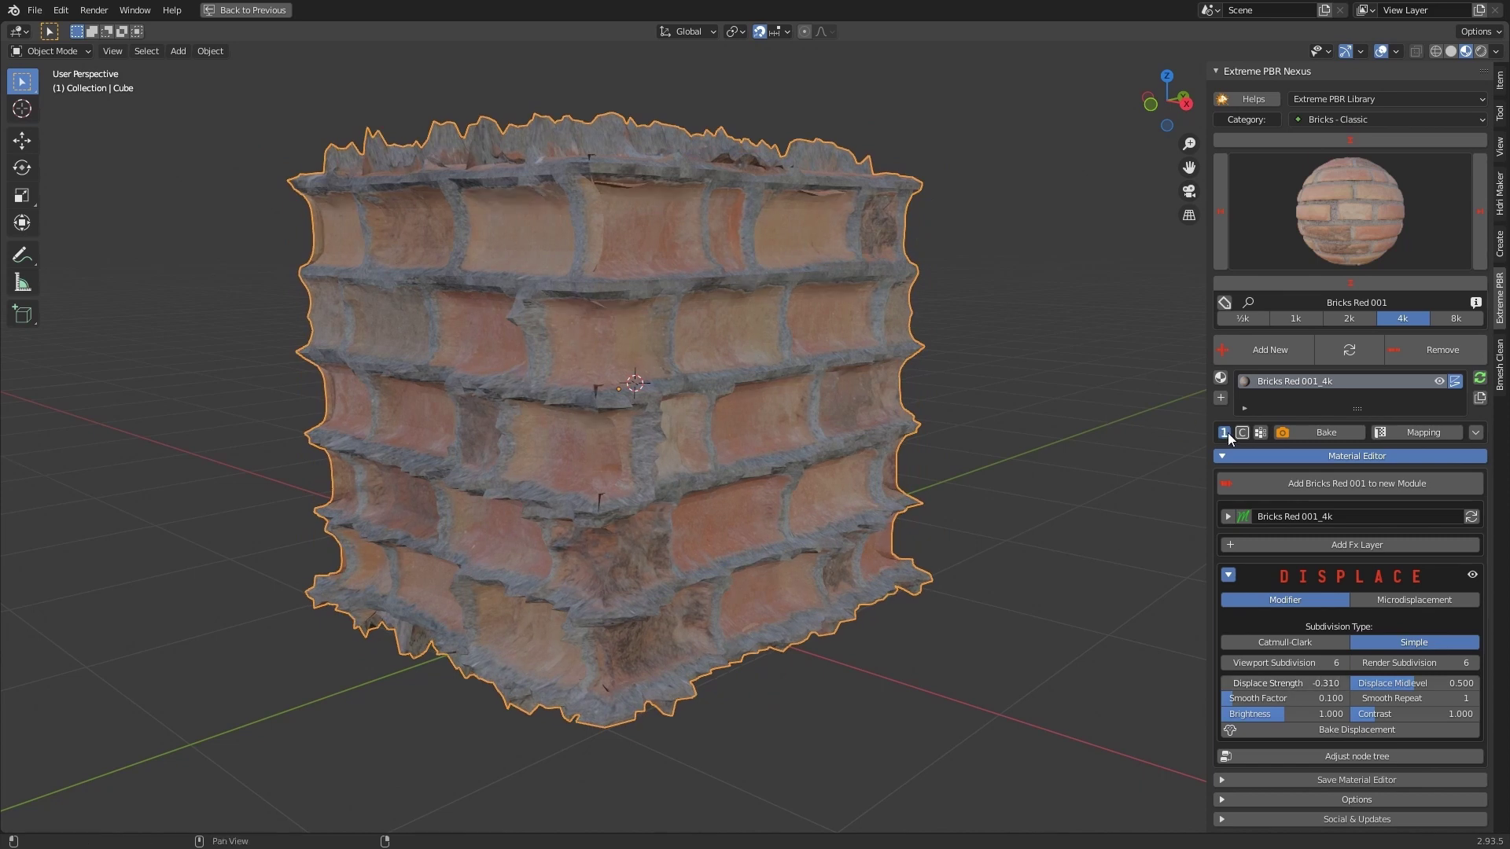
drag(1285, 683, 1387, 683)
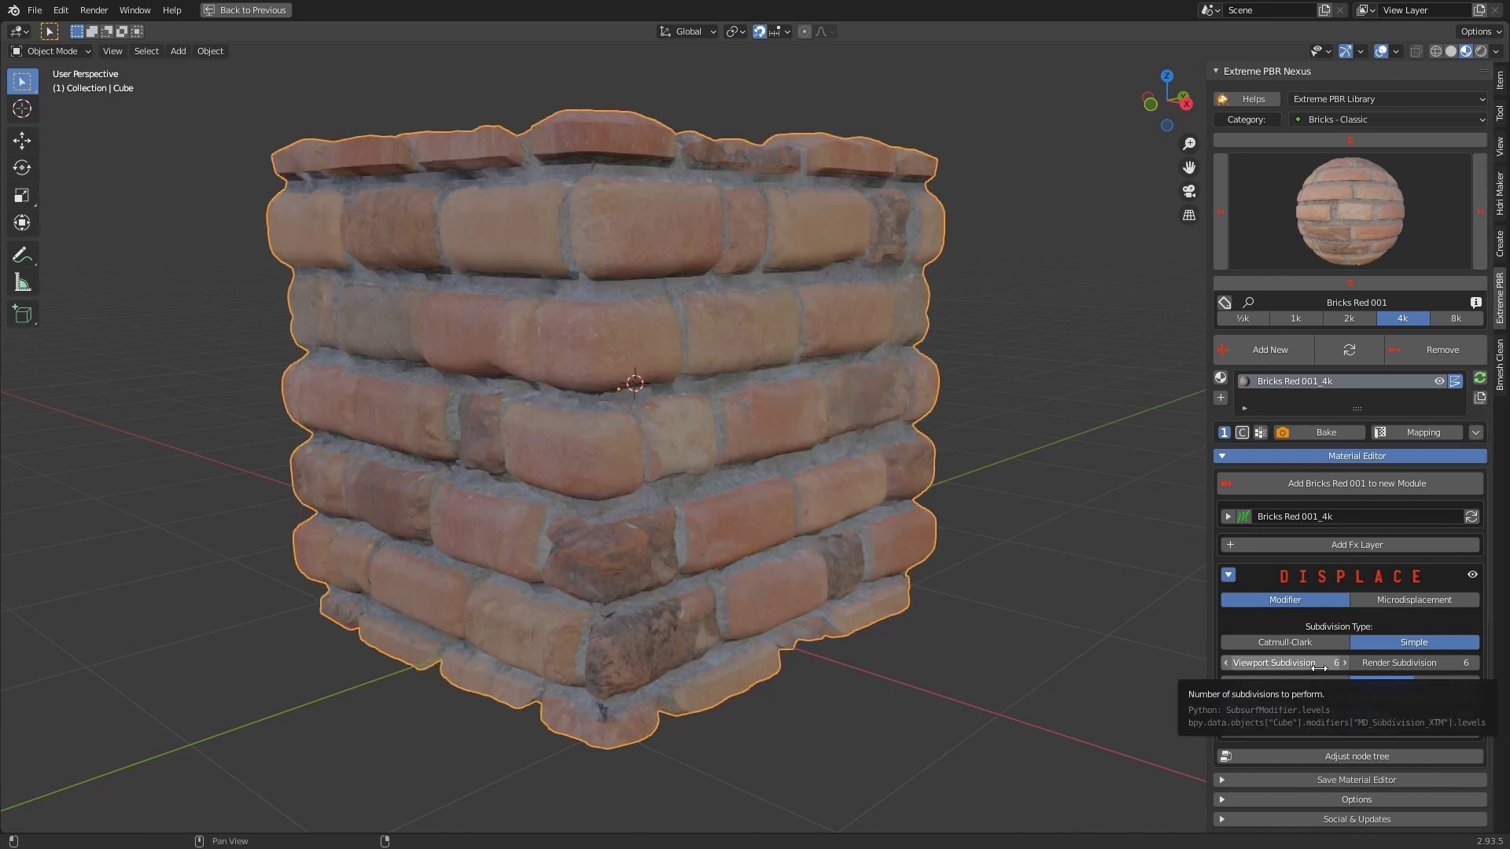
Reduce the displacement's Viewport Subdivision to 3 and raise the Displace Strength to 0.660.
click(1226, 662)
click(1226, 663)
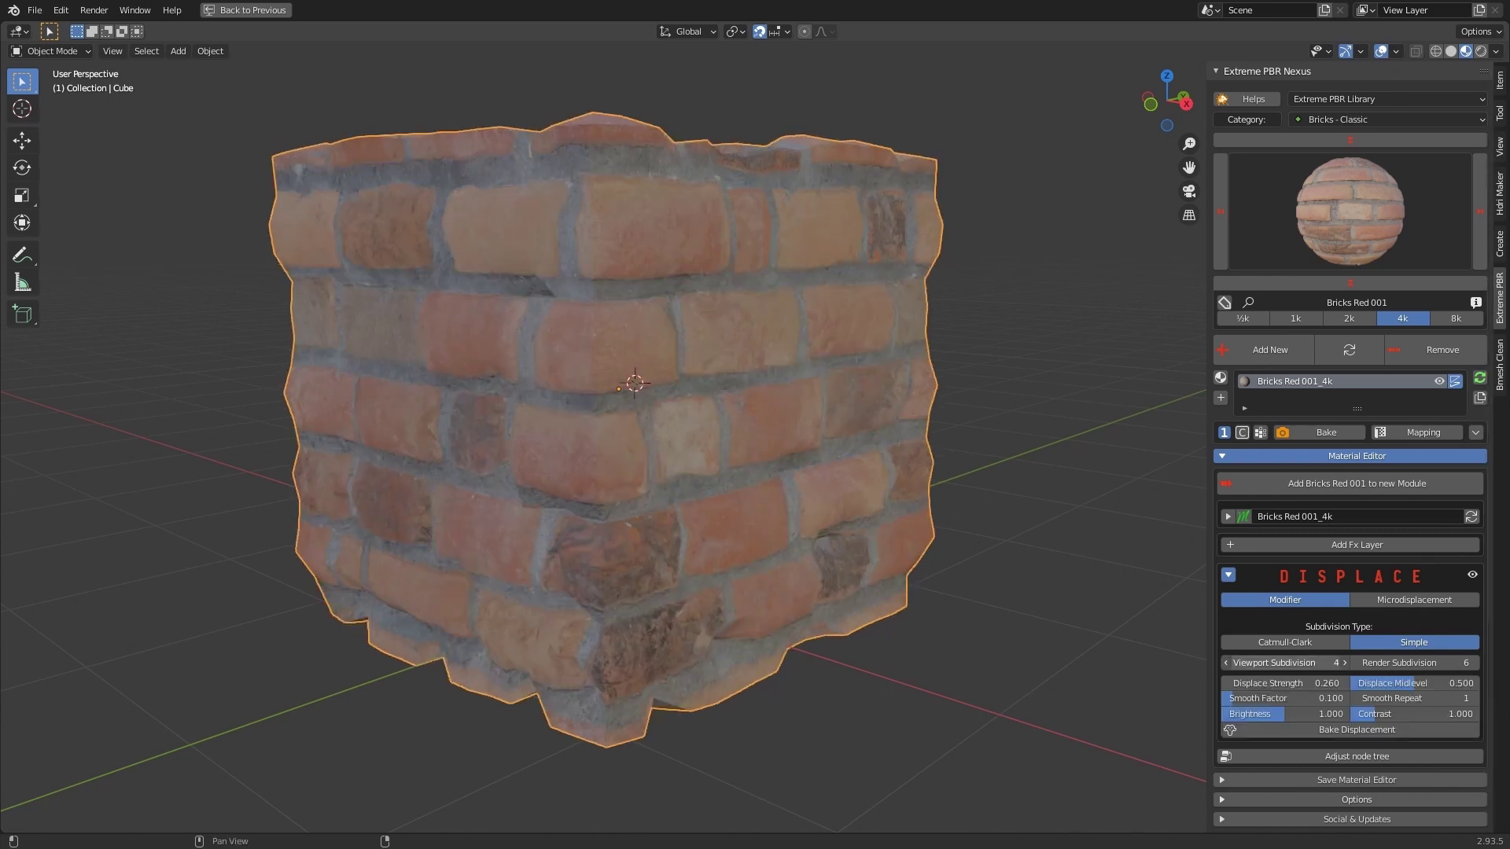
key(Return)
drag(1322, 682, 1384, 683)
text(3)
key(Return)
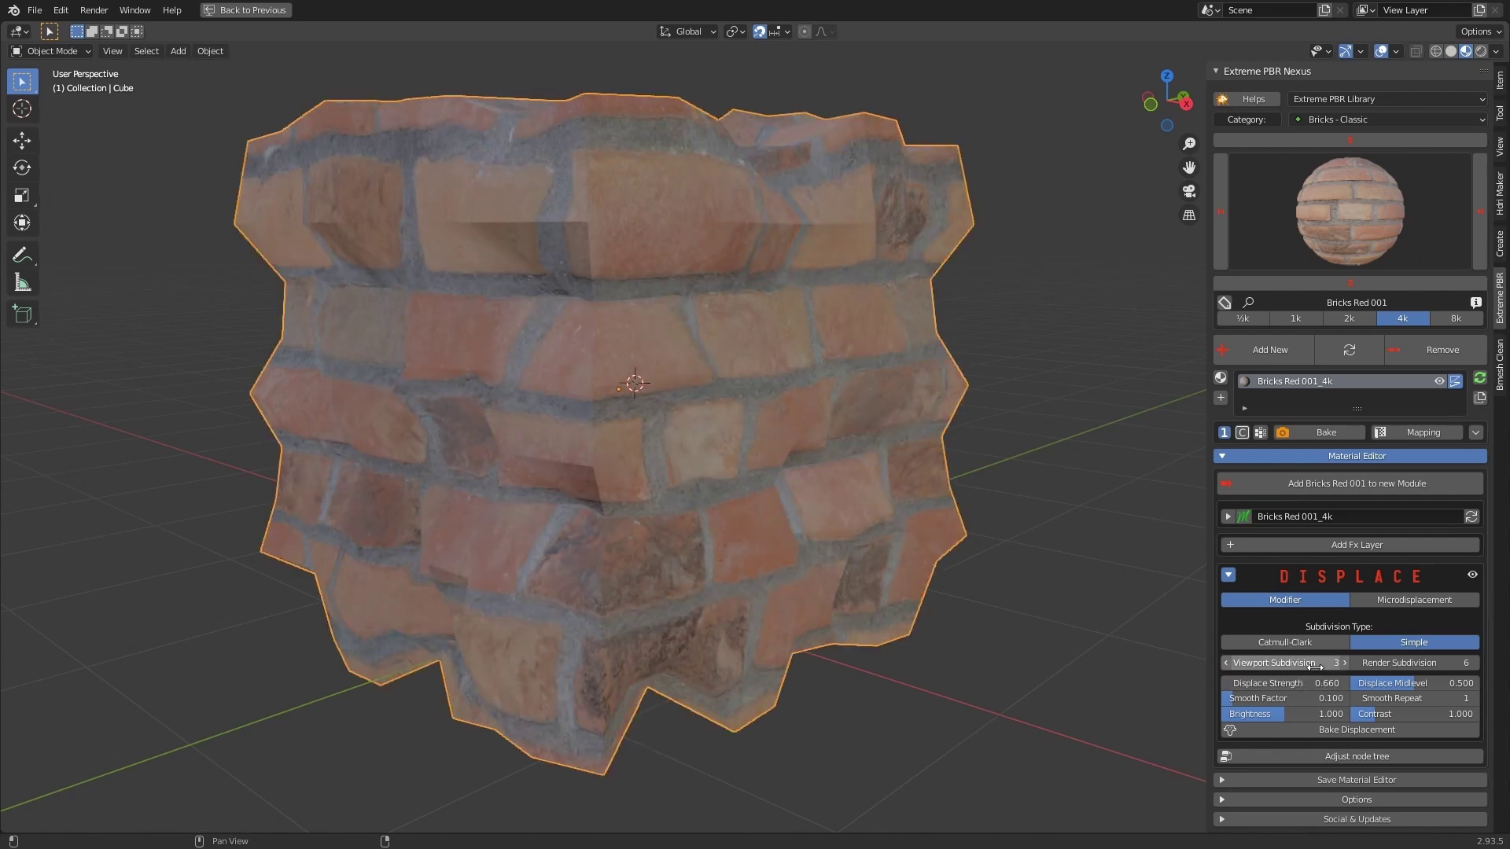
Raise the Viewport Subdivision to 6 and set the Displace Strength to 0.100.
key(Return)
key(Return)
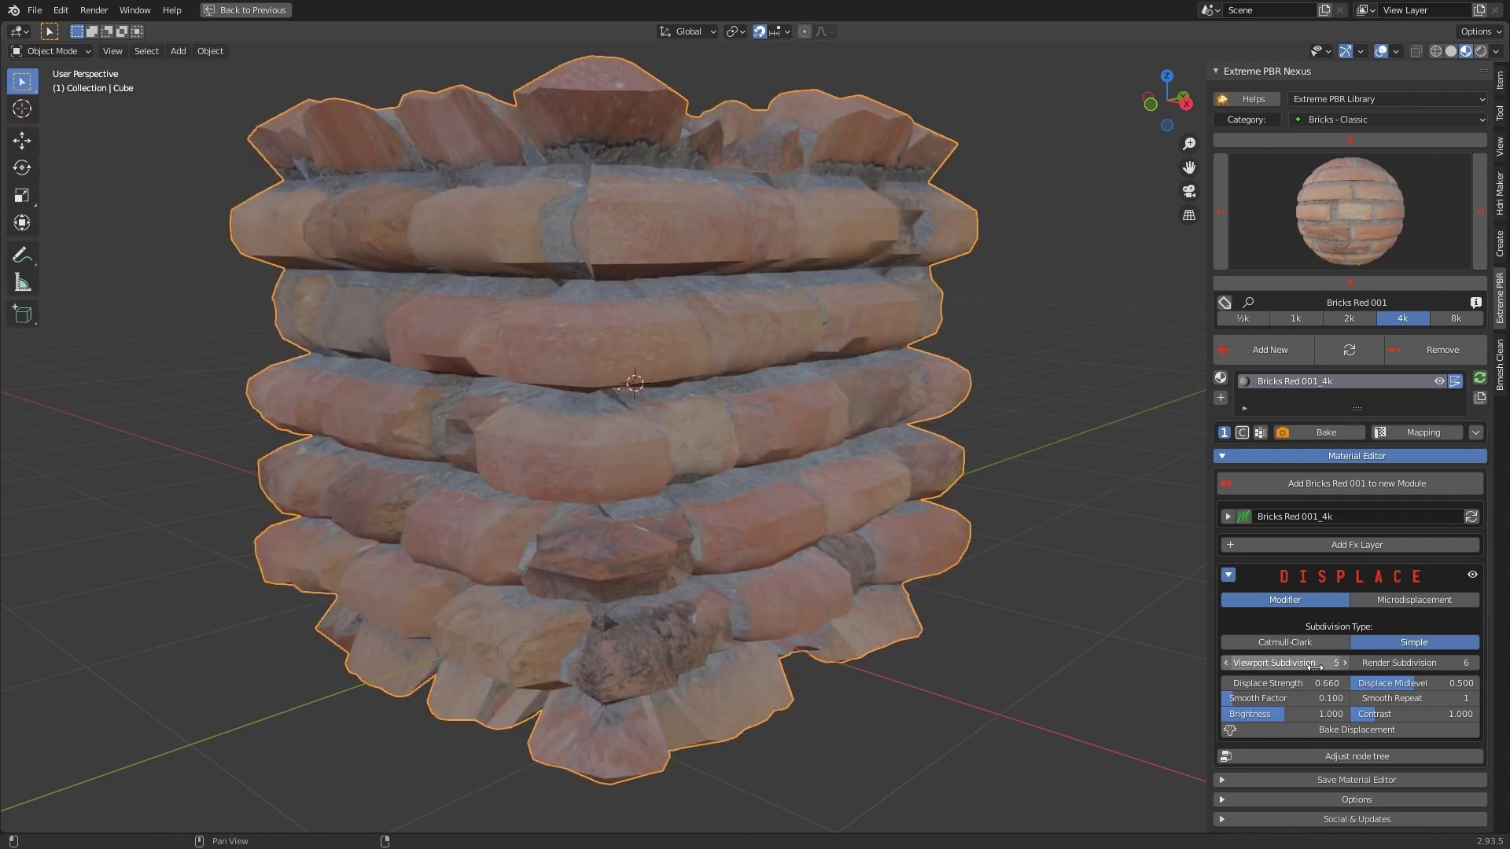
text(6)
key(Return)
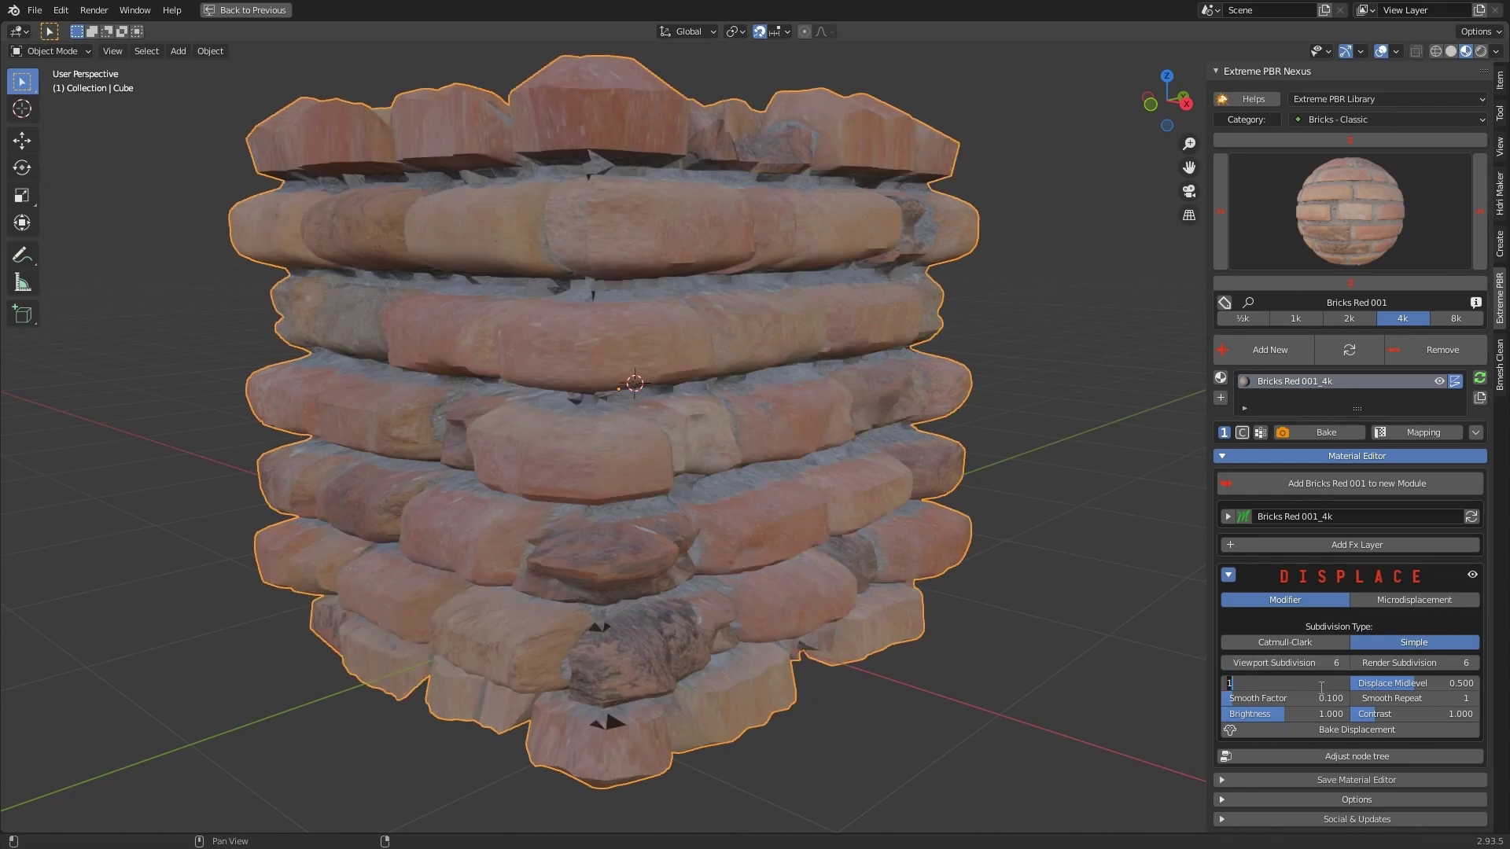
key(Return)
middle_drag(775, 471, 810, 445)
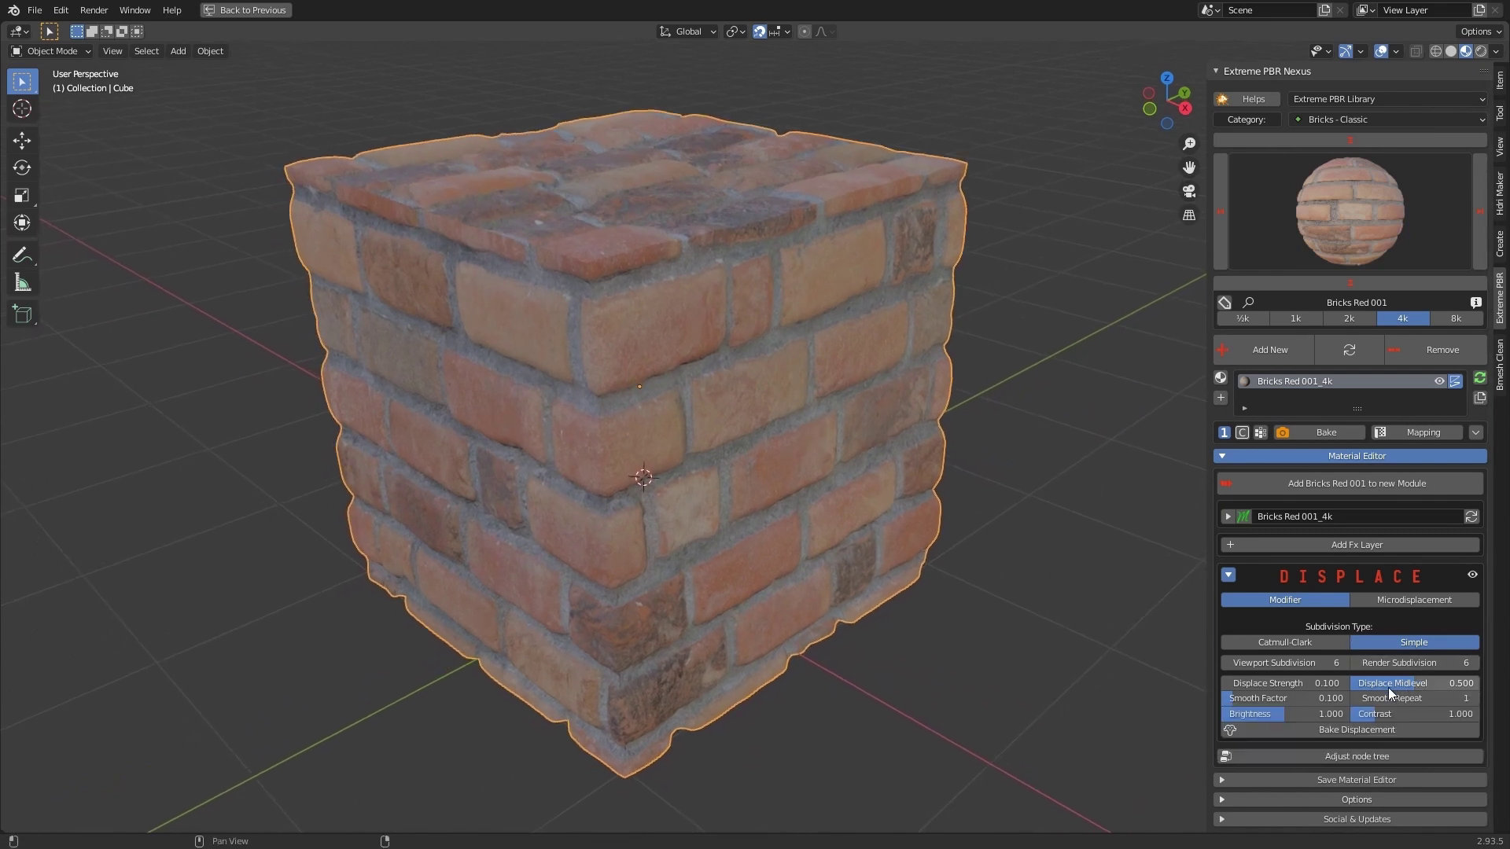
Set the Displace Midlevel to 0.591 and the Displace Strength to 0.520.
drag(1403, 688, 1430, 683)
drag(1288, 683, 1330, 684)
drag(1440, 684, 1435, 683)
drag(1288, 683, 1284, 683)
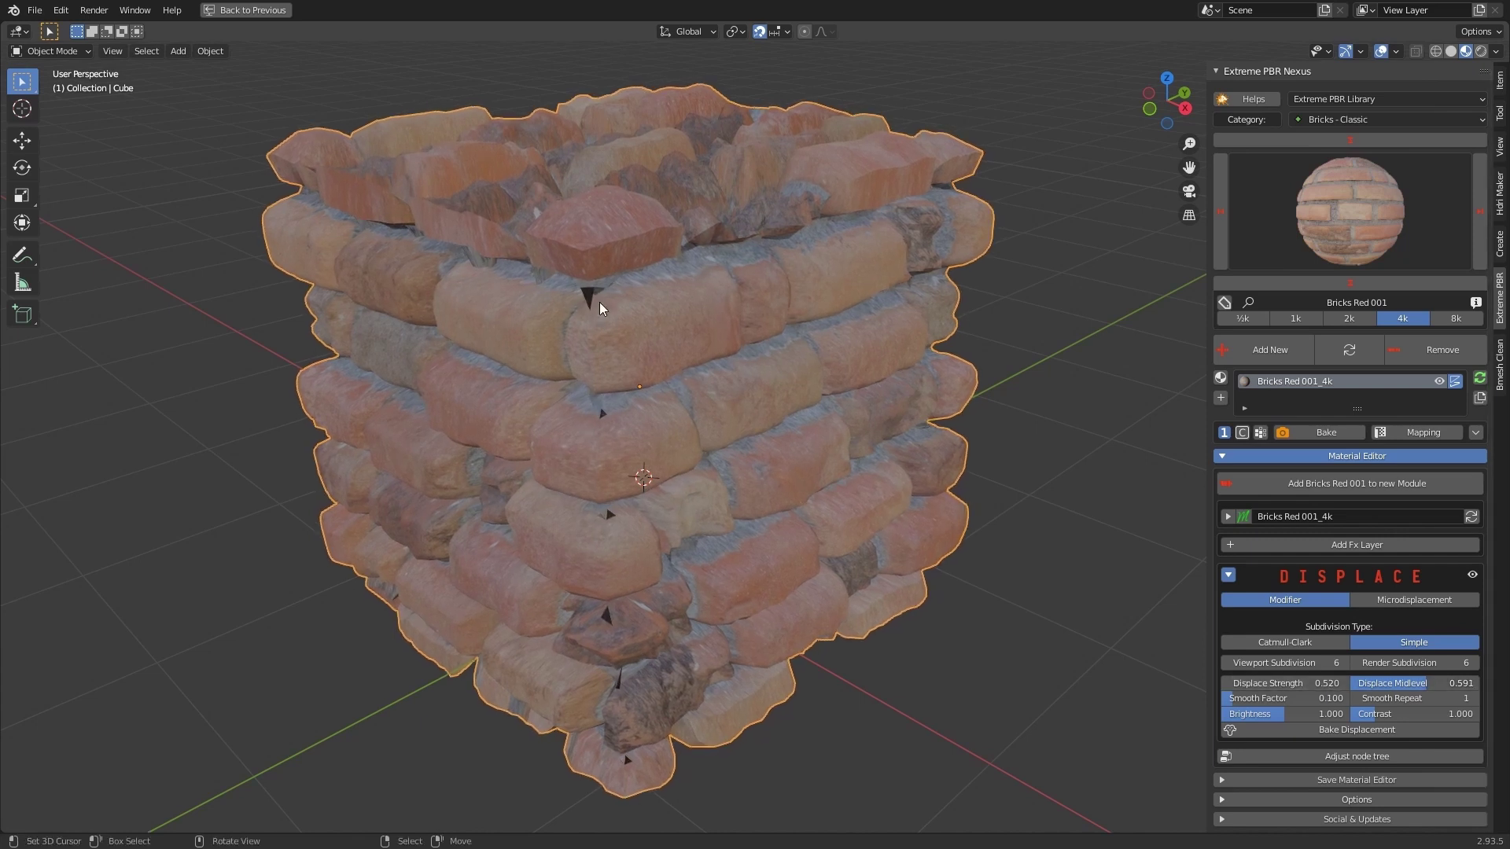
Lower the Displace Midlevel to 0.465 and the Displace Strength to 0.220.
drag(1427, 688, 1412, 688)
drag(1290, 683, 1259, 684)
mouse_move(835, 625)
middle_down()
mouse_move(829, 598)
mouse_move(842, 605)
middle_up()
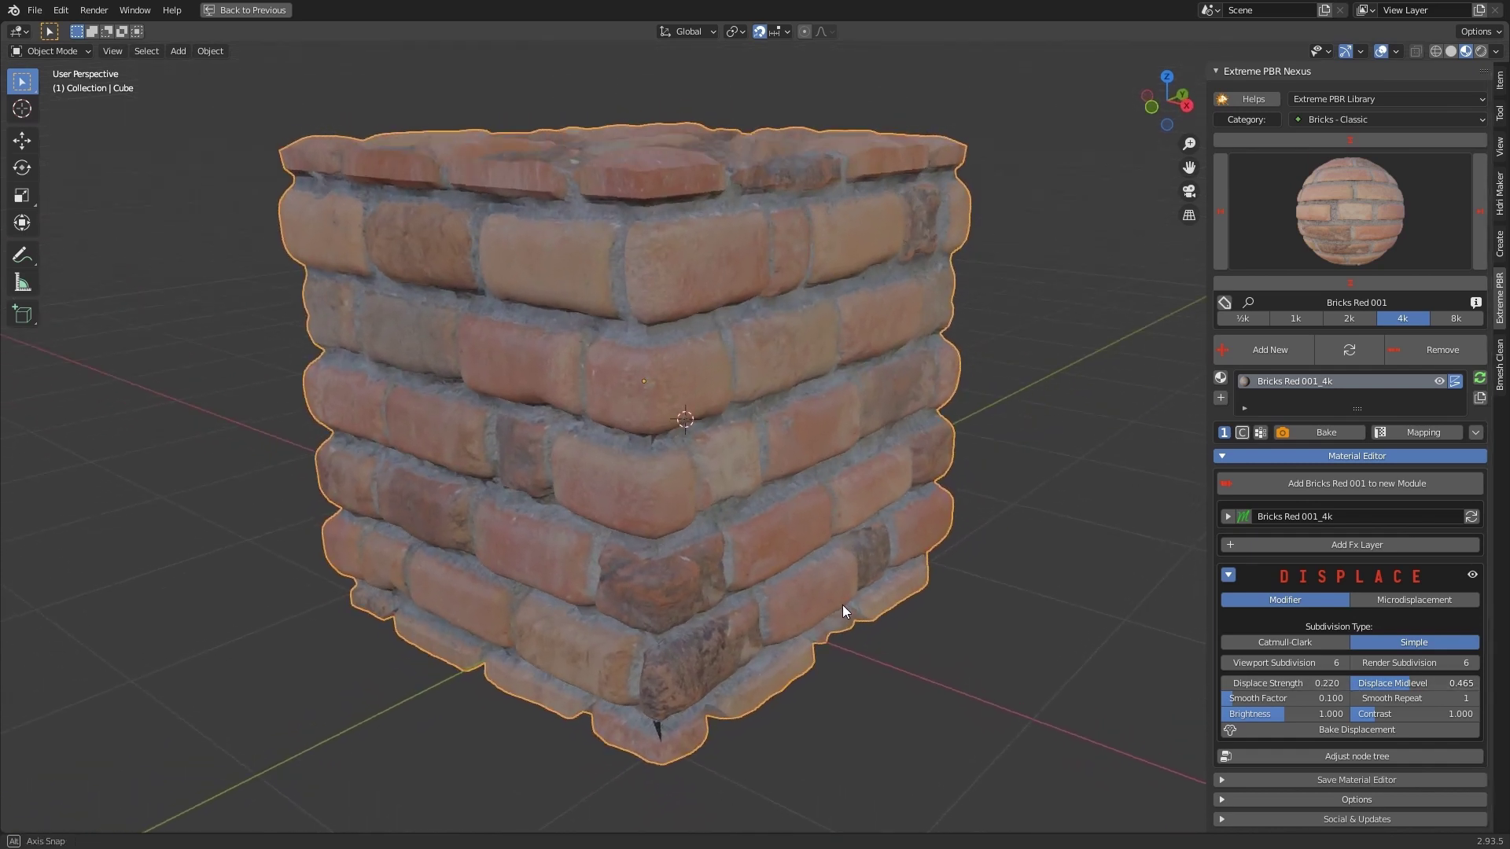
Set the displacement Brightness to 1.655, restore the full layout with the texture preview, and set Contrast to 2.576.
drag(1320, 714, 1276, 714)
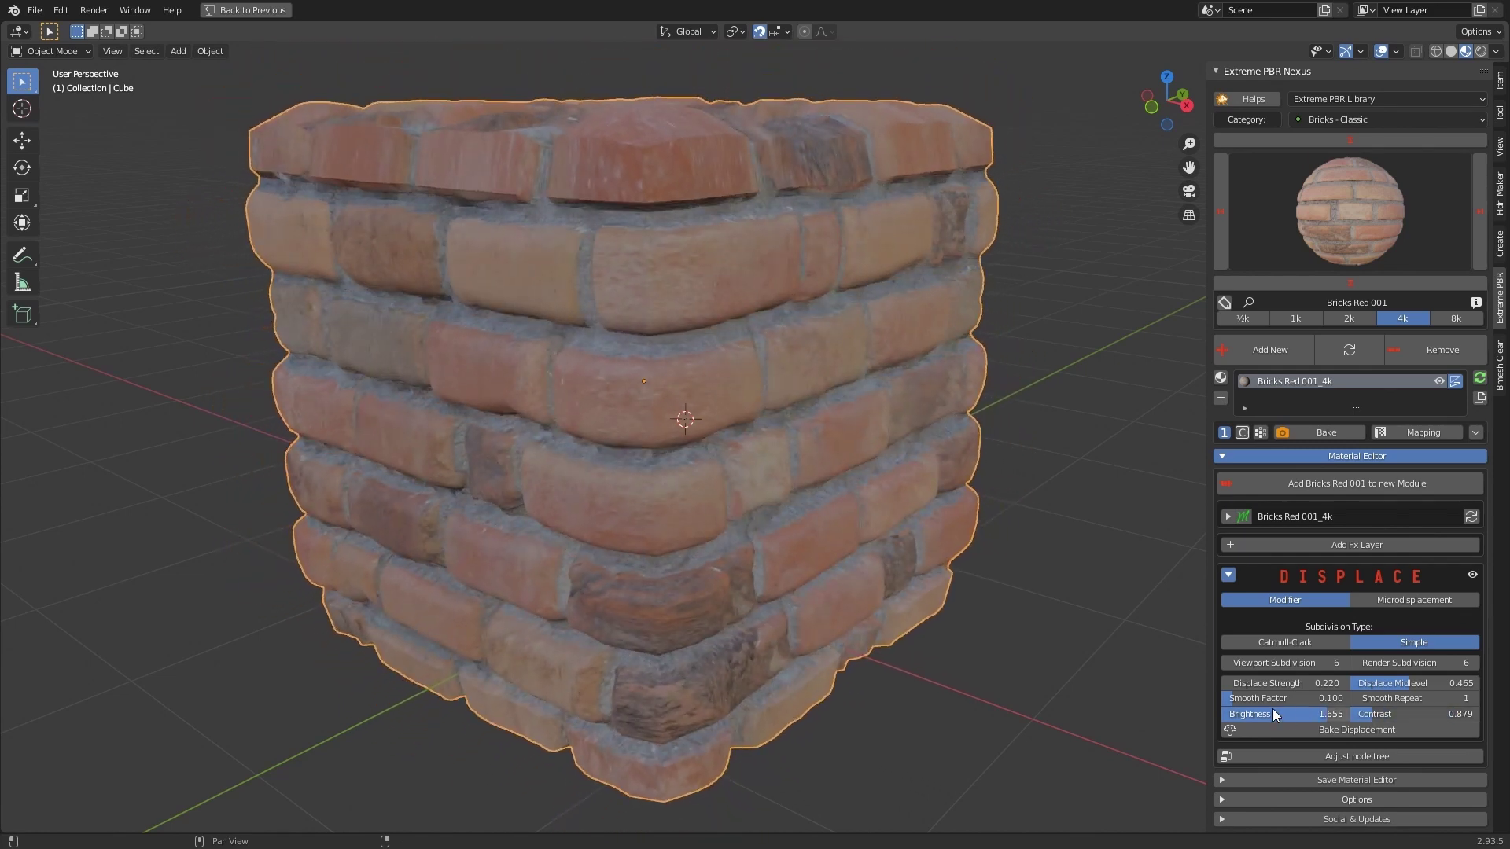
key(ctrl+space)
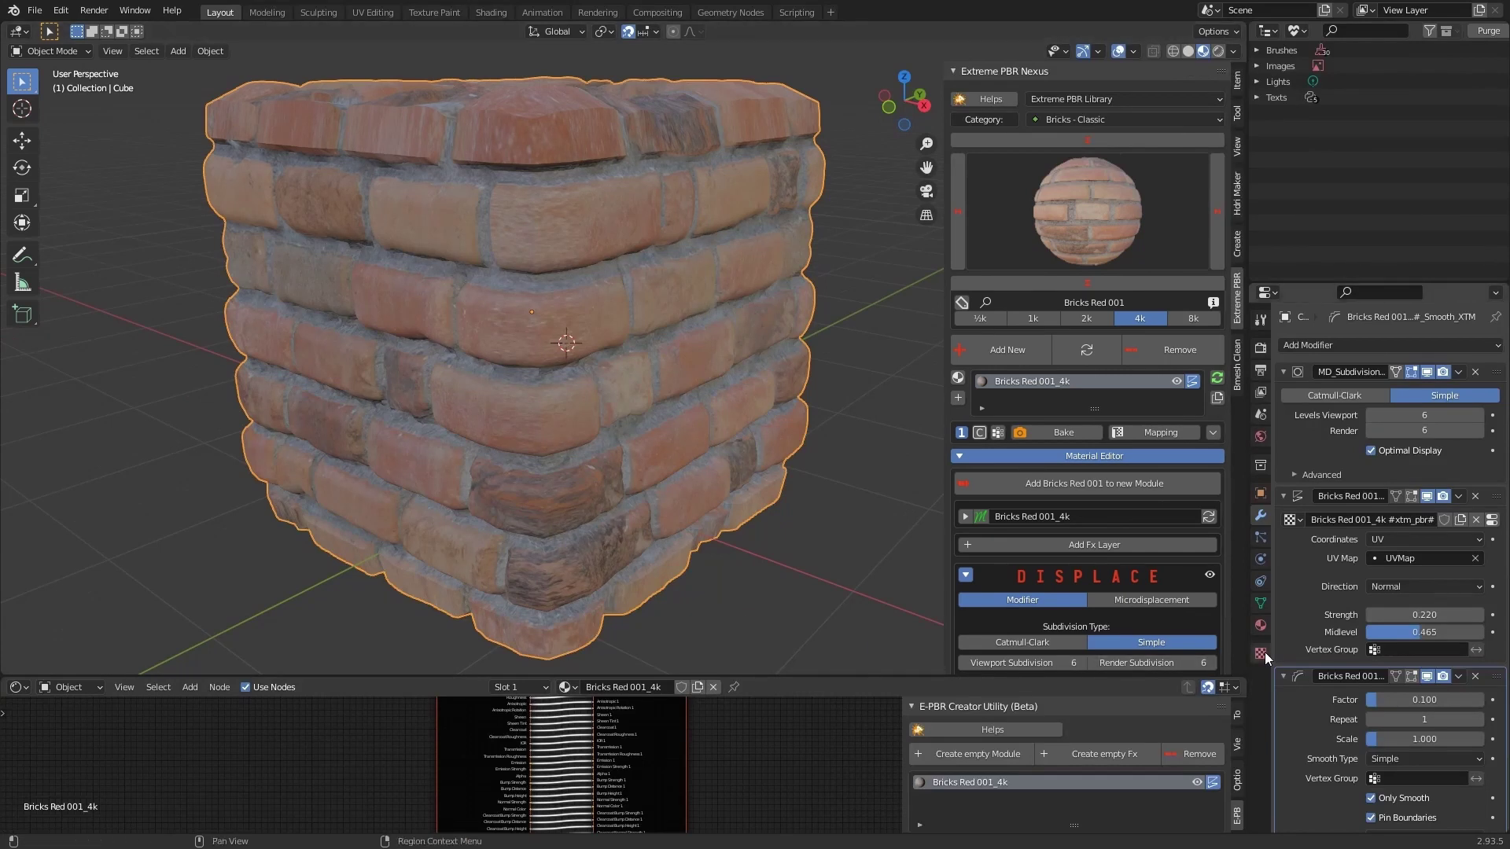
drag(918, 675, 919, 725)
scroll(1148, 653, down, 3)
drag(1094, 620, 1180, 620)
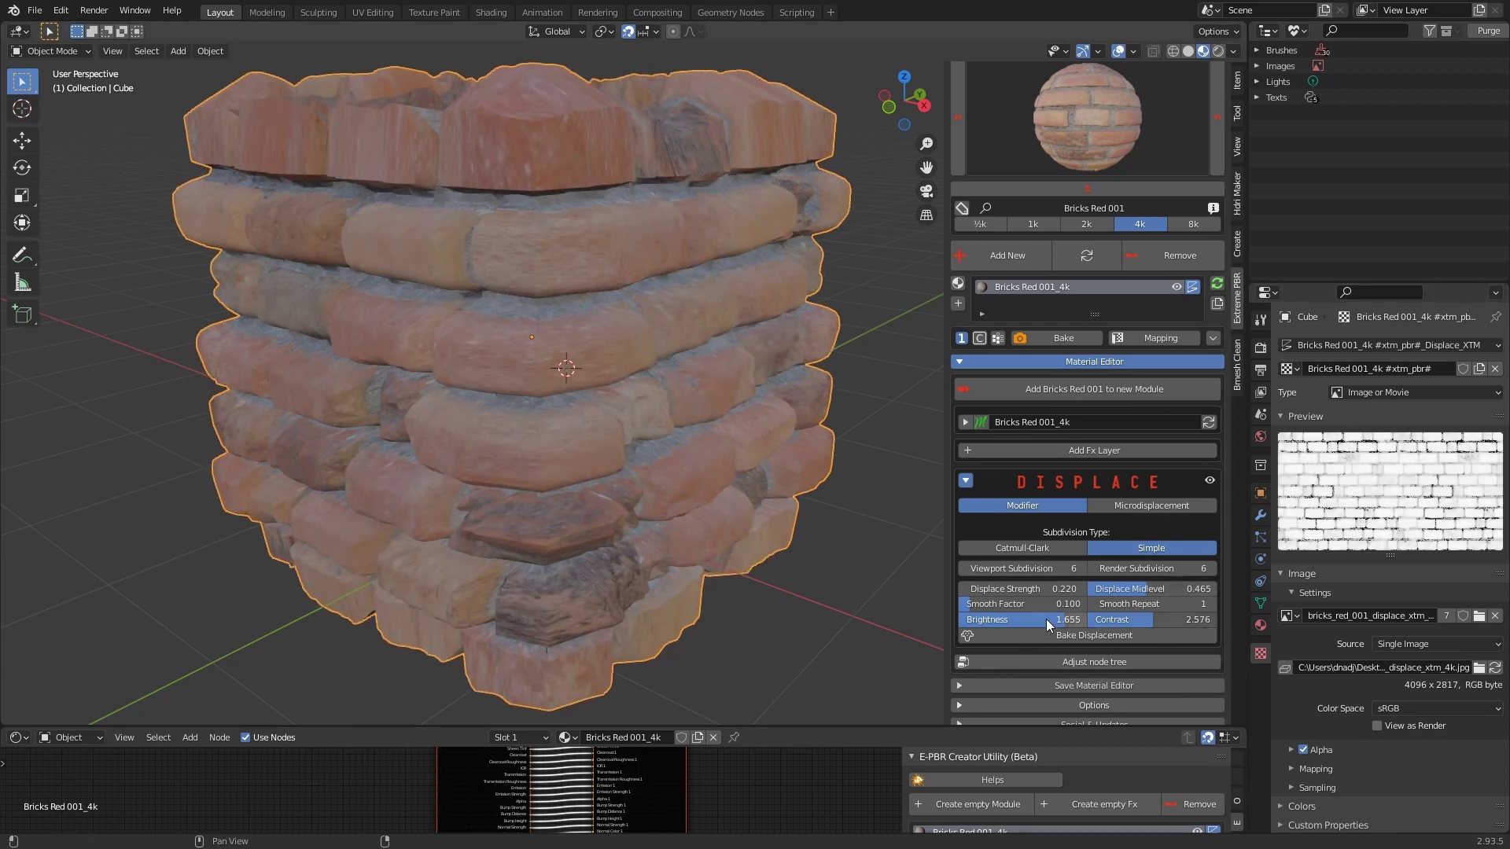
Set the displacement Brightness to 0.927, Strength to 0.100 and Midlevel to 0.283, and maximize the 3D viewport.
drag(1047, 619, 970, 620)
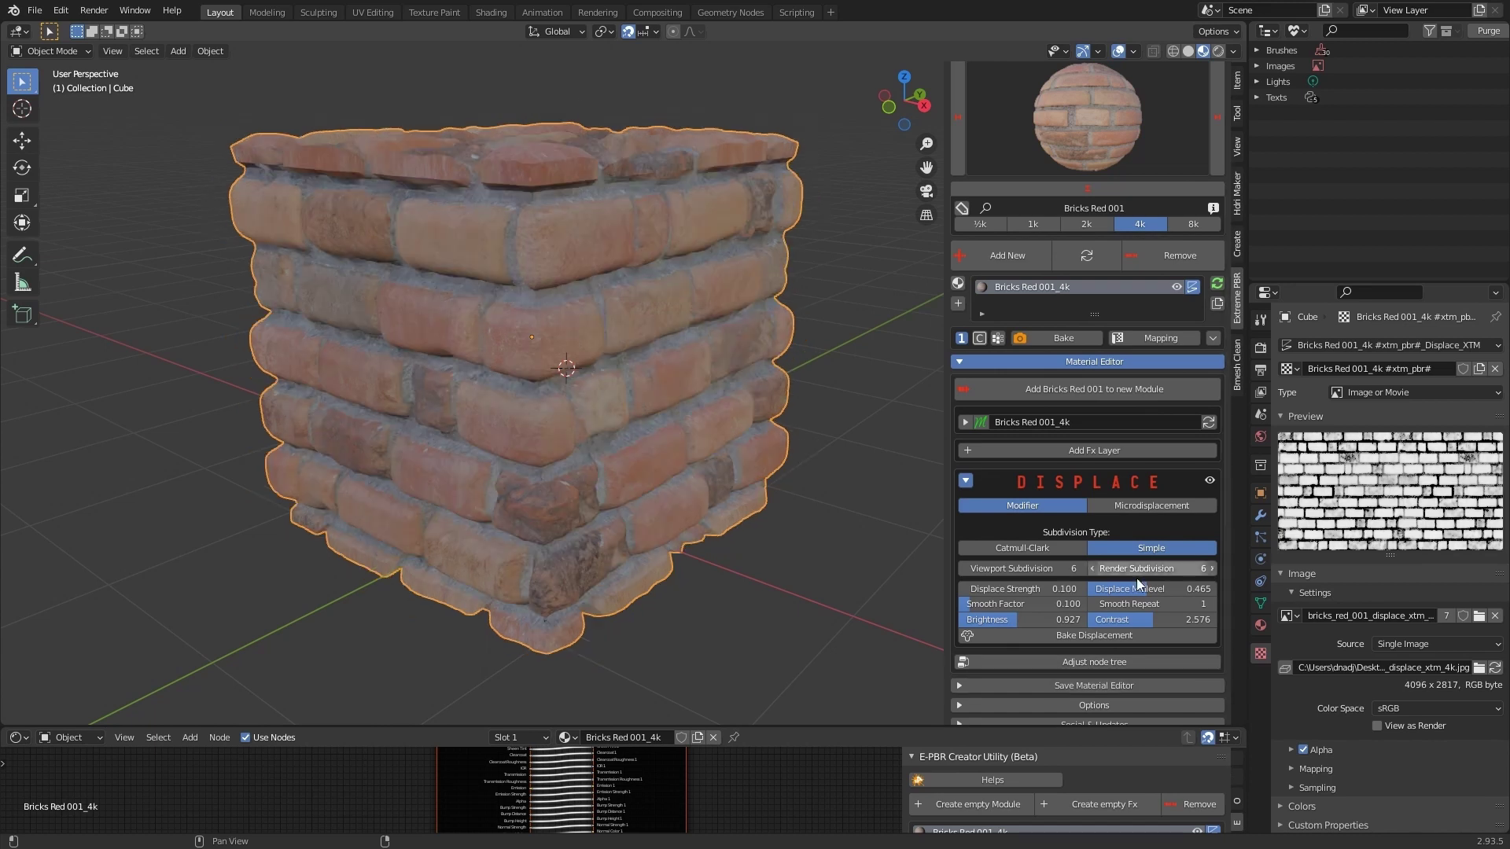
drag(1178, 588, 1159, 588)
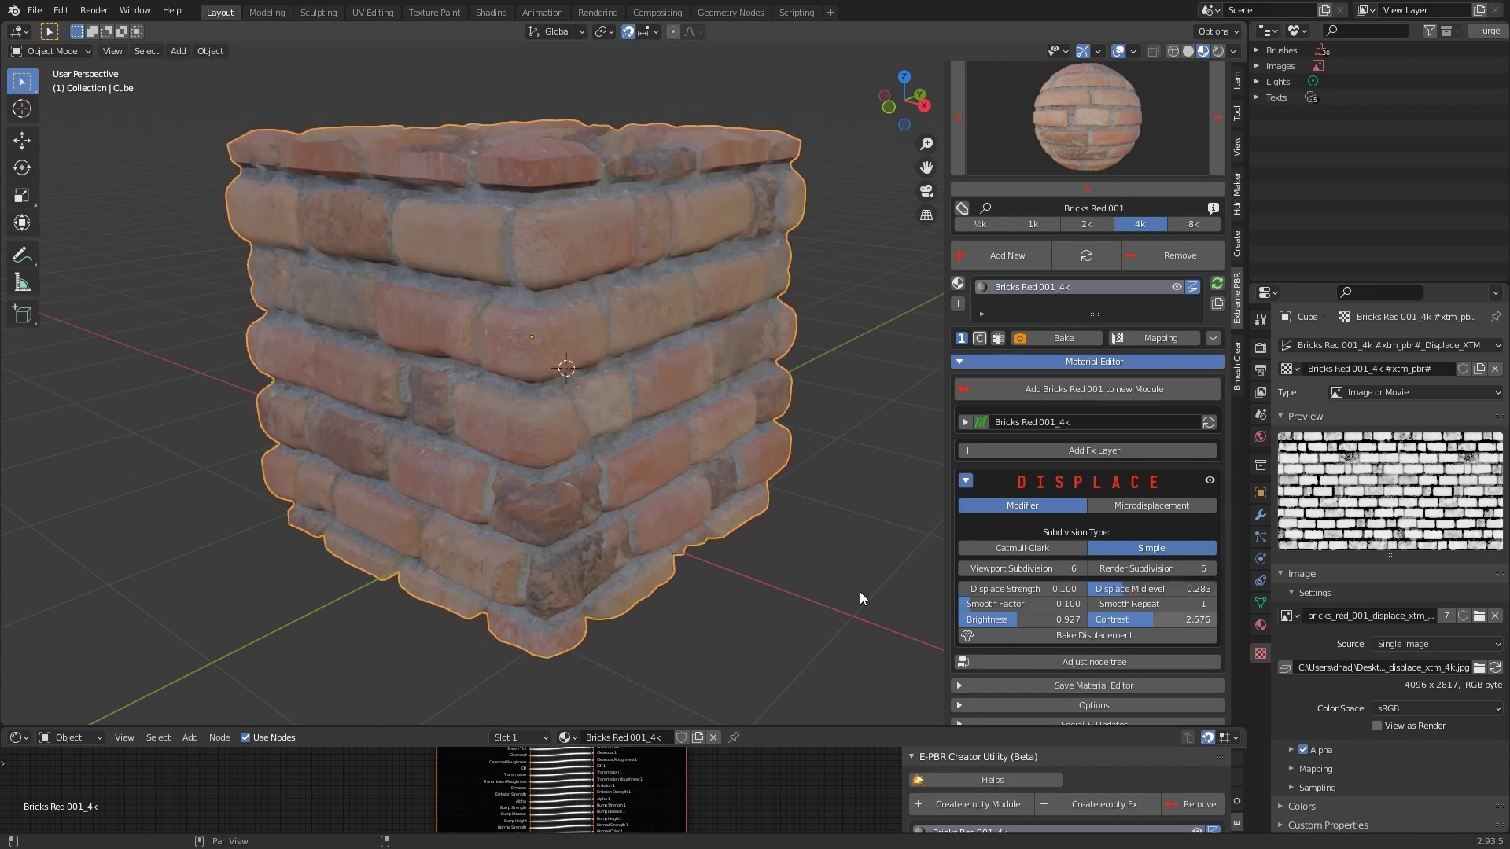
key(ctrl+space)
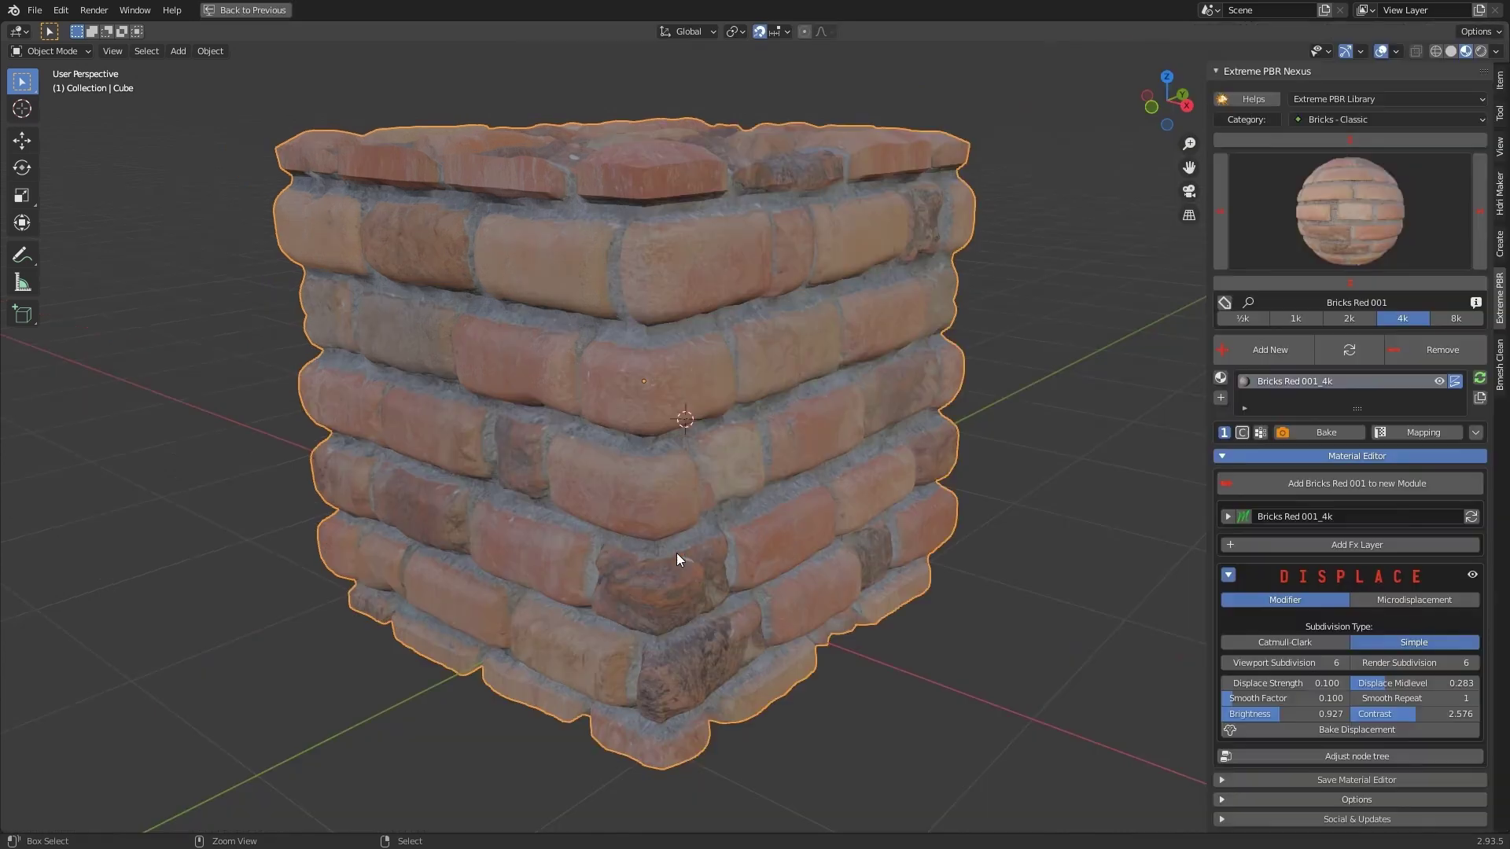
Switch the displacement's subdivision type to Catmull-Clark and set the Displace Strength to 0.110.
click(1294, 644)
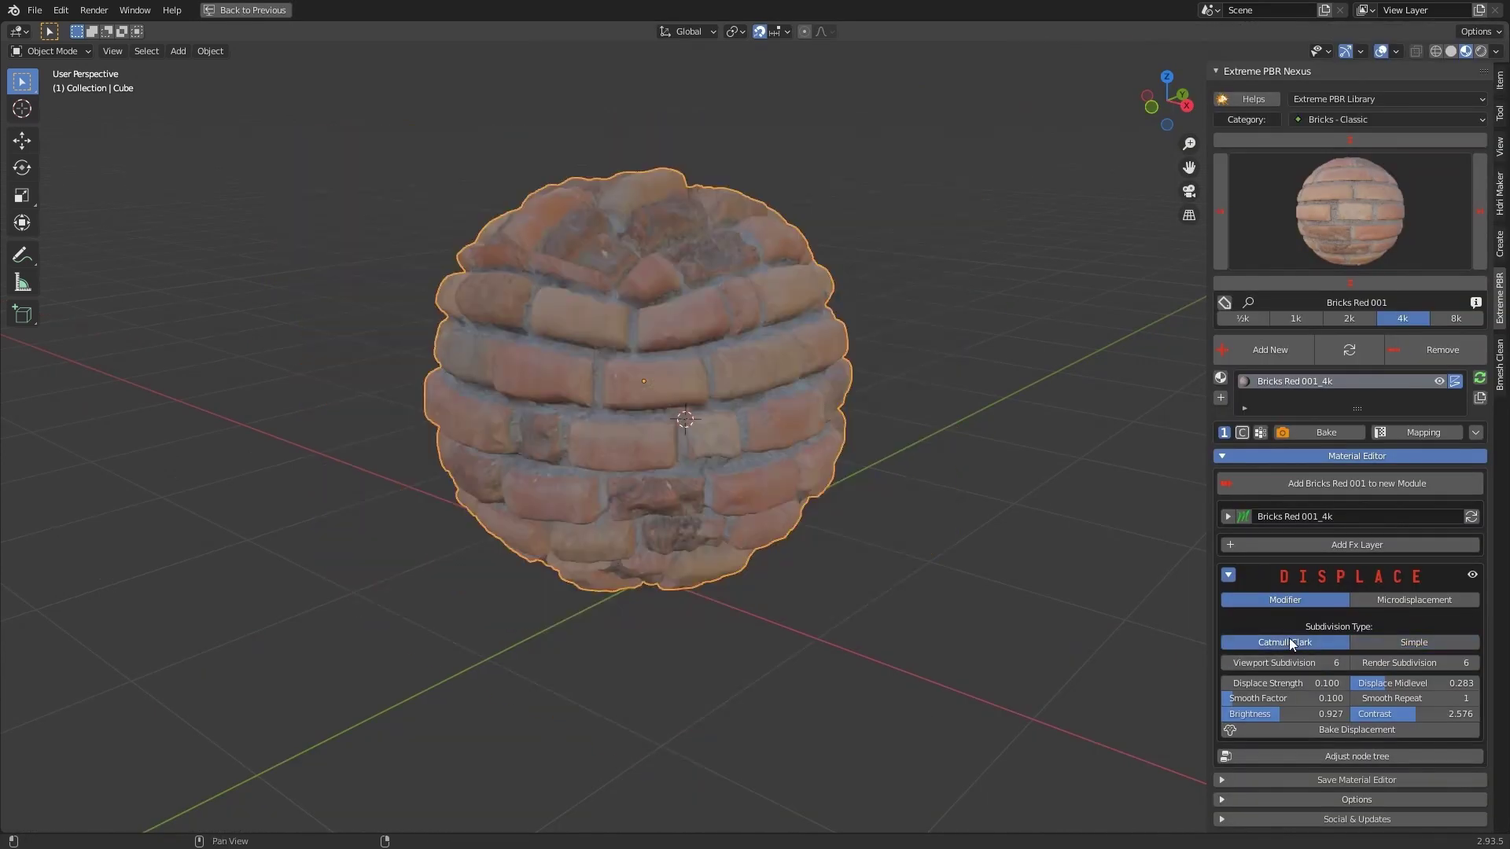
middle_drag(1093, 645, 737, 504)
mouse_move(1315, 683)
mouse_down()
mouse_move(1347, 683)
mouse_move(1284, 683)
mouse_move(1317, 683)
mouse_up()
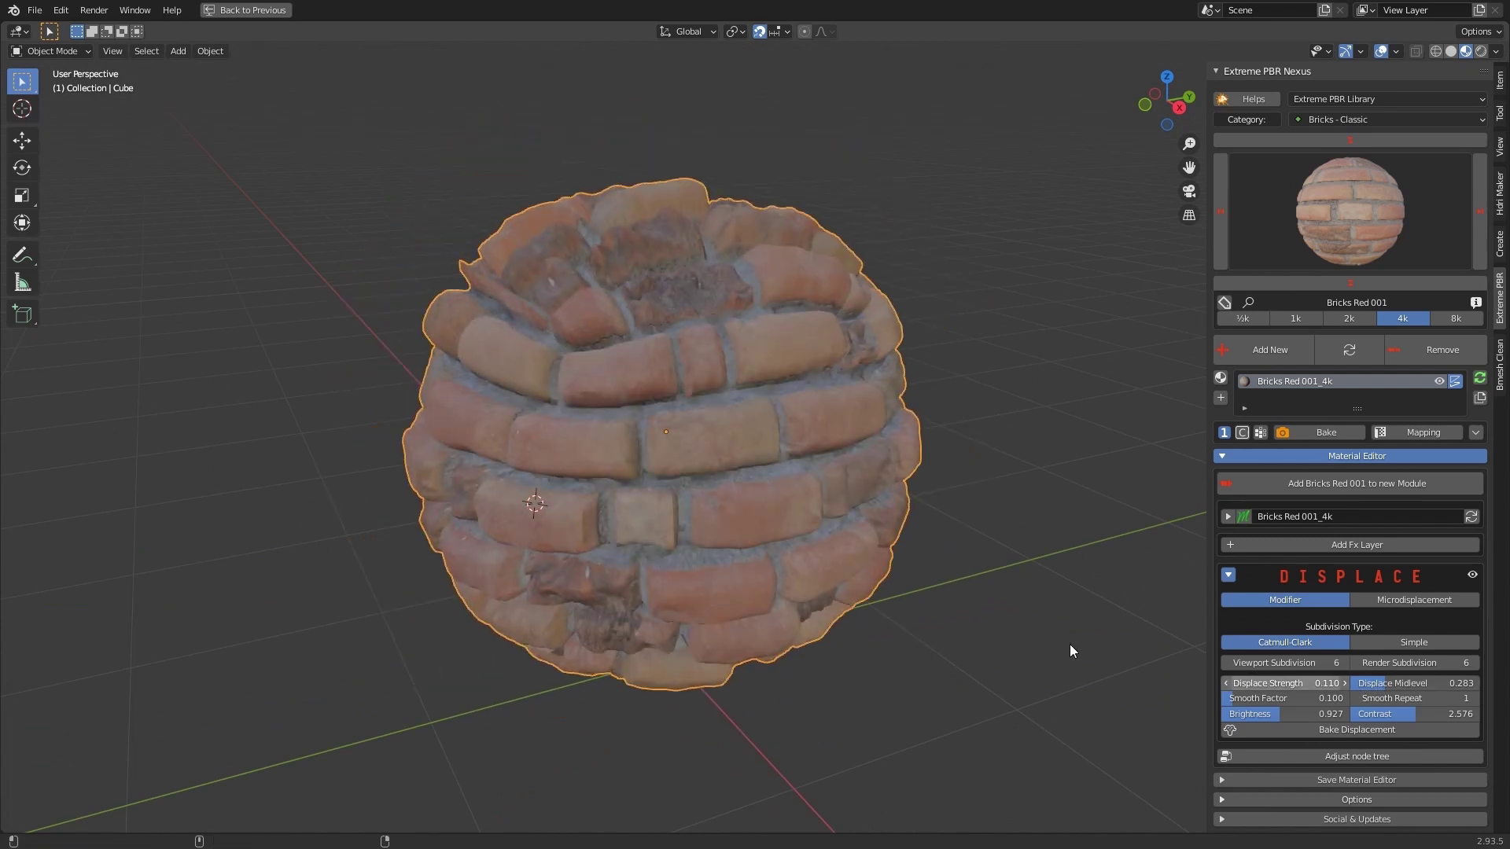
middle_drag(1072, 651, 859, 530)
Set the displacement's subdivision type to Simple.
click(1432, 645)
middle_drag(755, 582, 659, 507)
shift+middle_drag(788, 517, 763, 489)
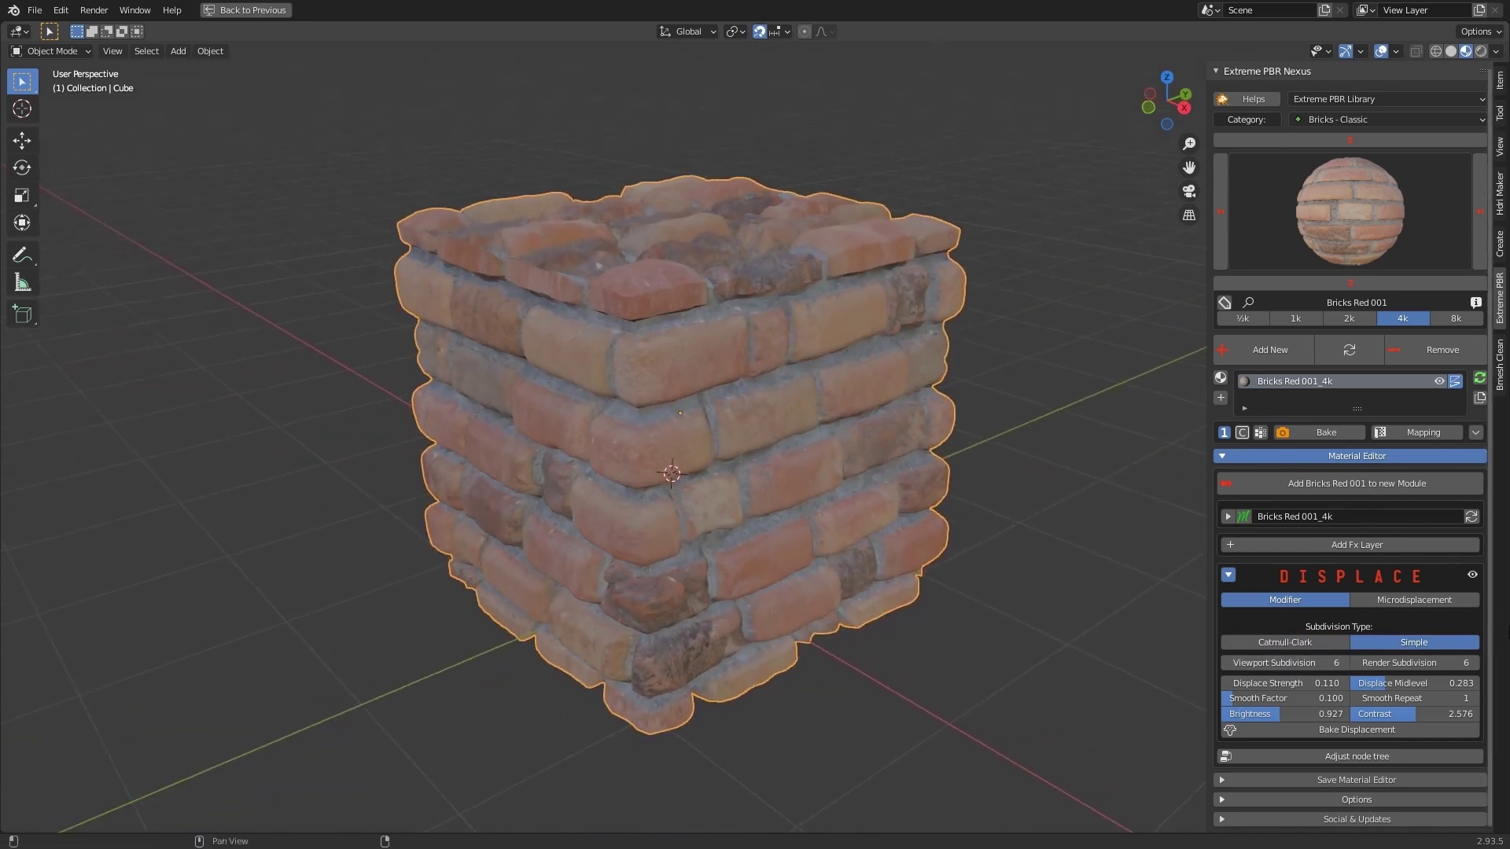
Change the cube's displacement method from Modifier to Microdisplacement.
click(1419, 602)
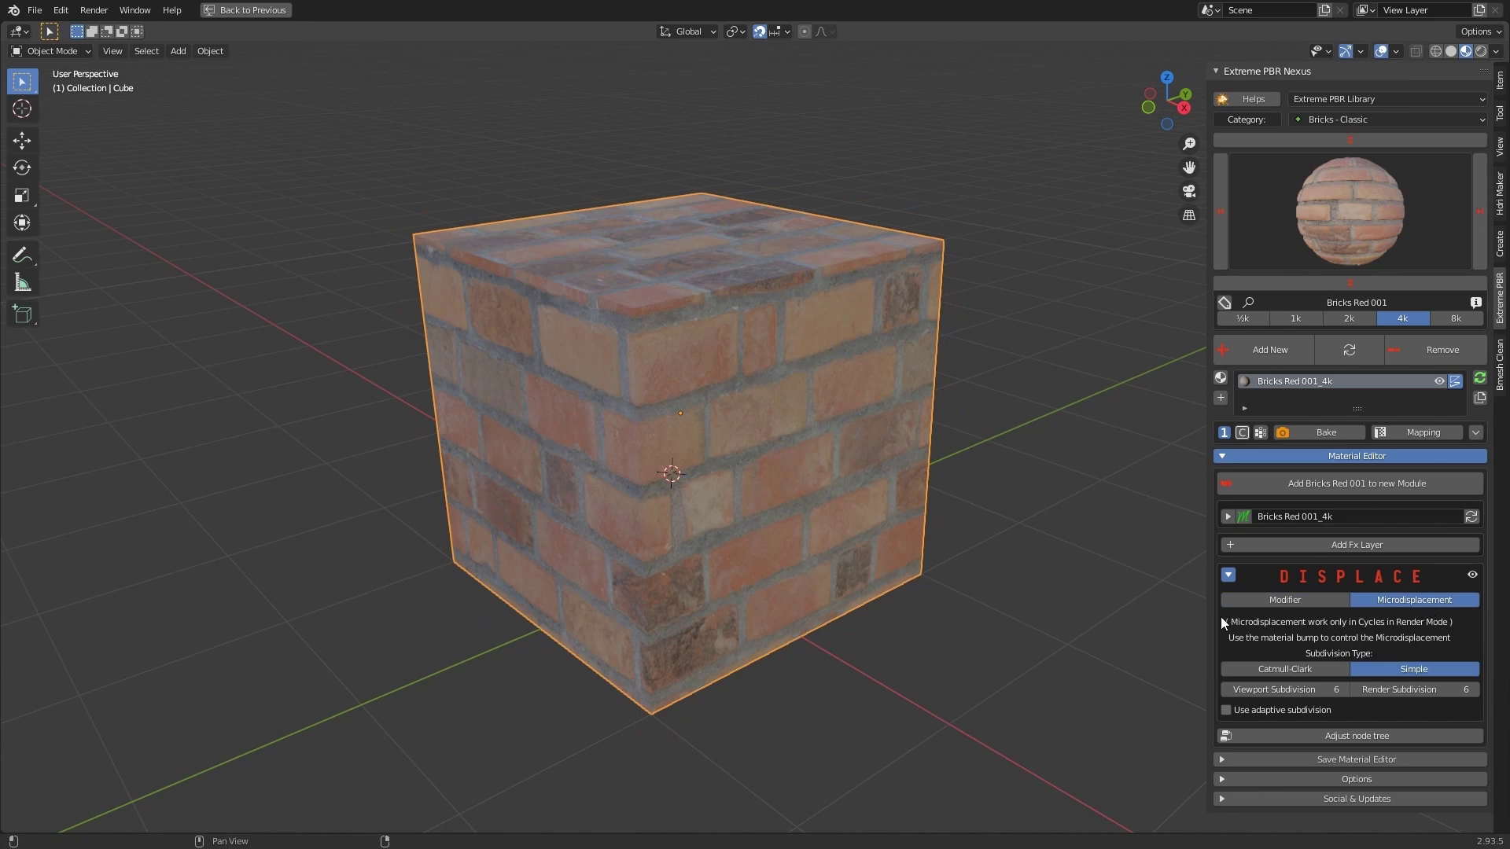
drag(1221, 617, 1408, 670)
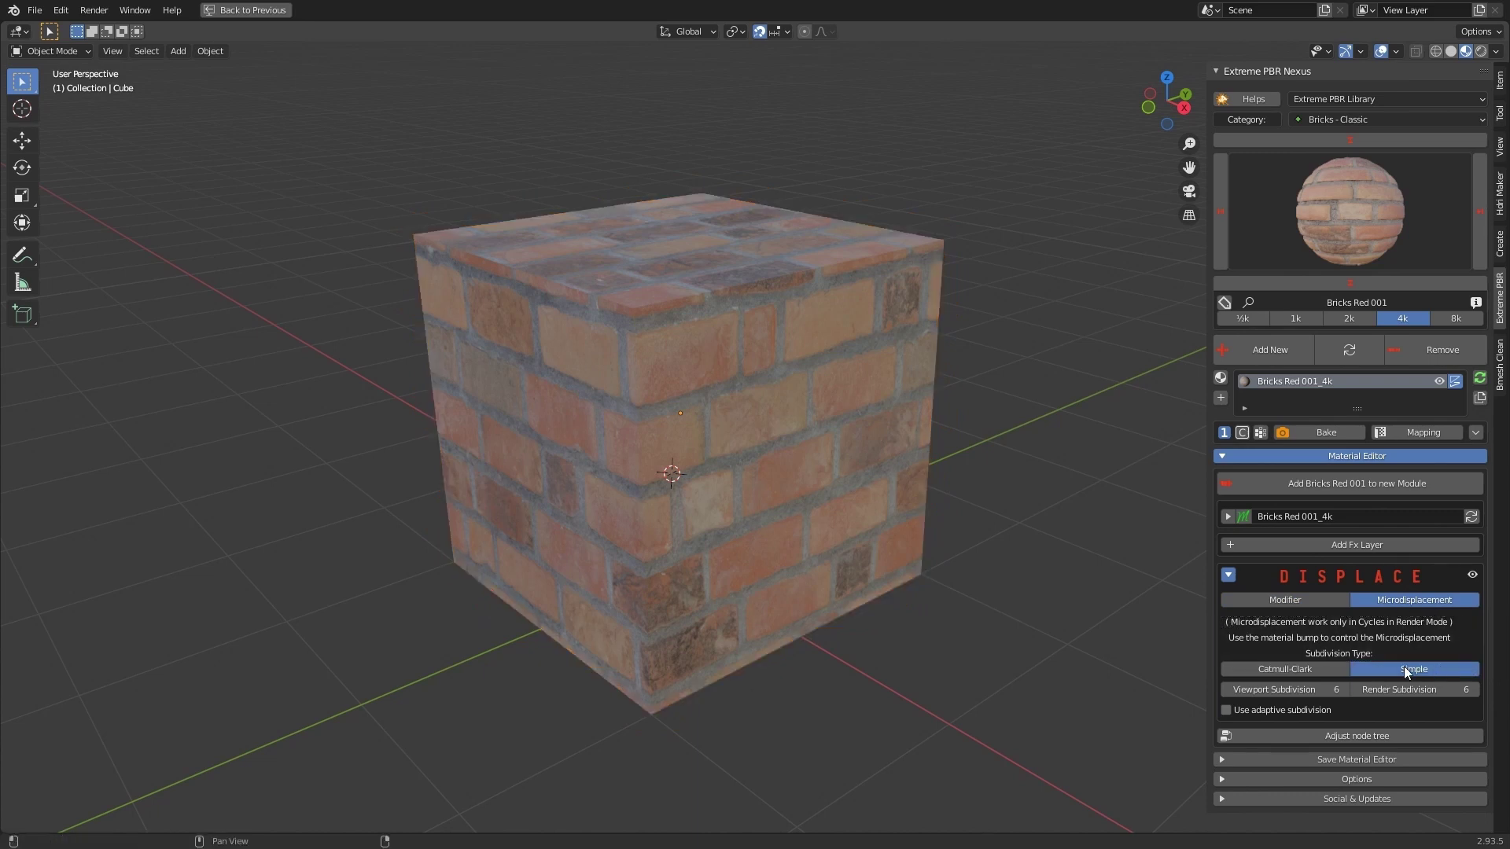
Restore the full editor layout, select the cube and set the scene's render engine to Cycles.
key(ctrl+space)
click(620, 460)
click(1261, 348)
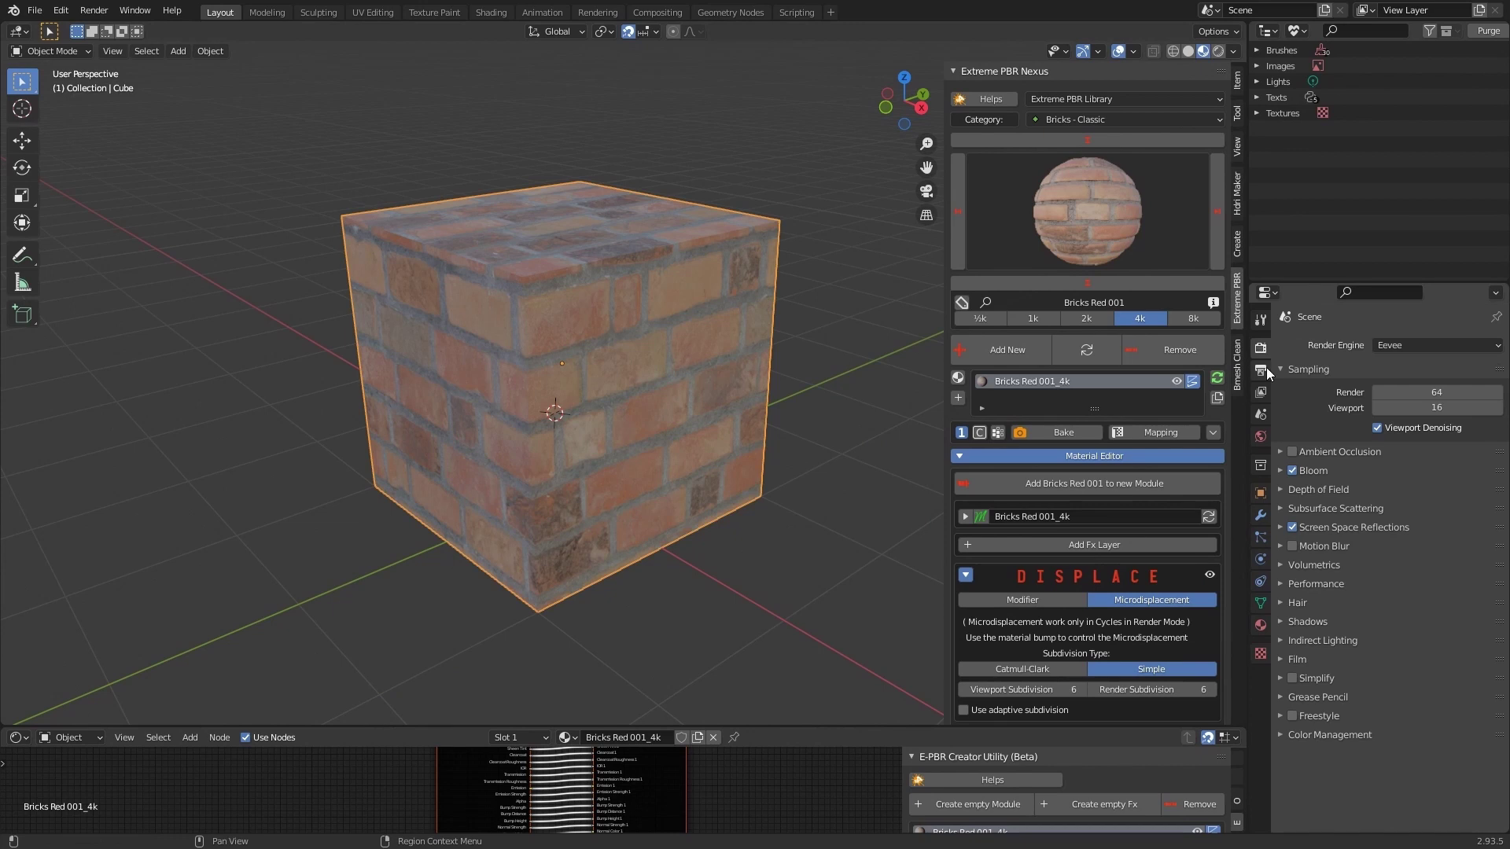
click(1421, 346)
click(1403, 399)
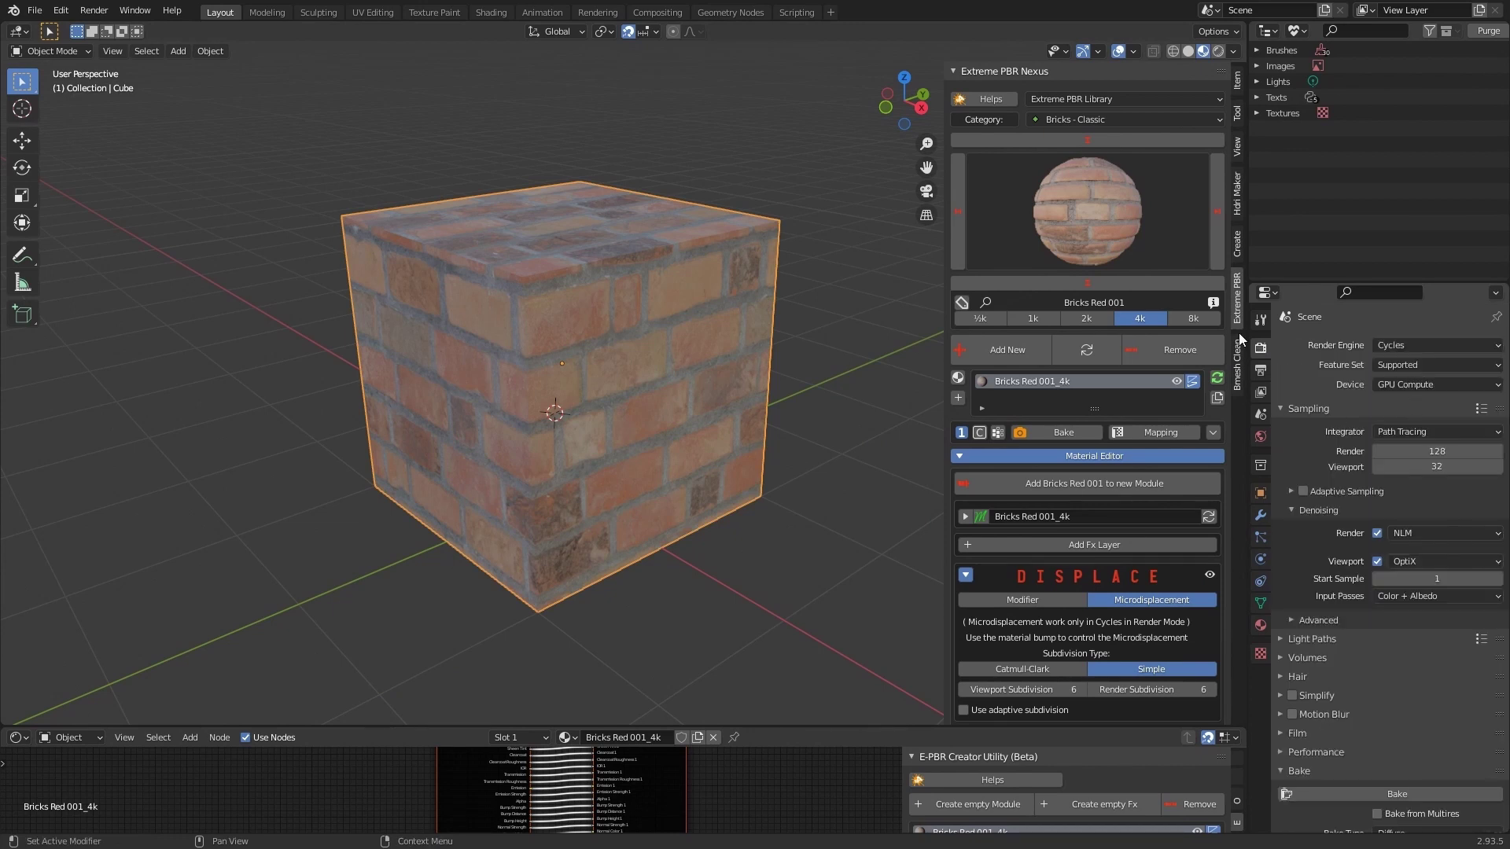
Switch the viewport to Rendered shading, maximize the 3D viewport and deselect the cube.
click(1217, 52)
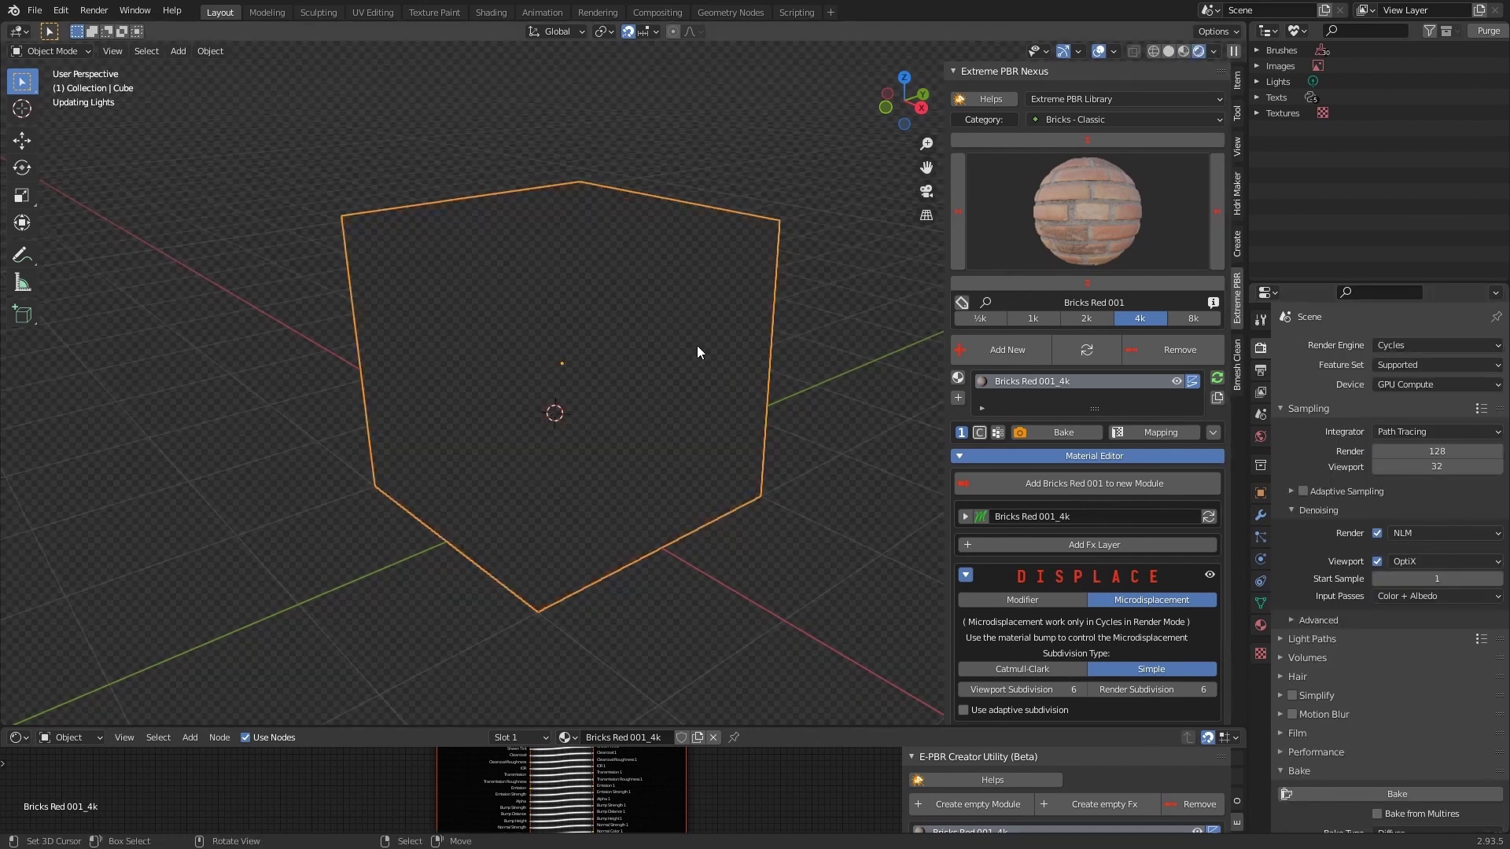
key(ctrl+space)
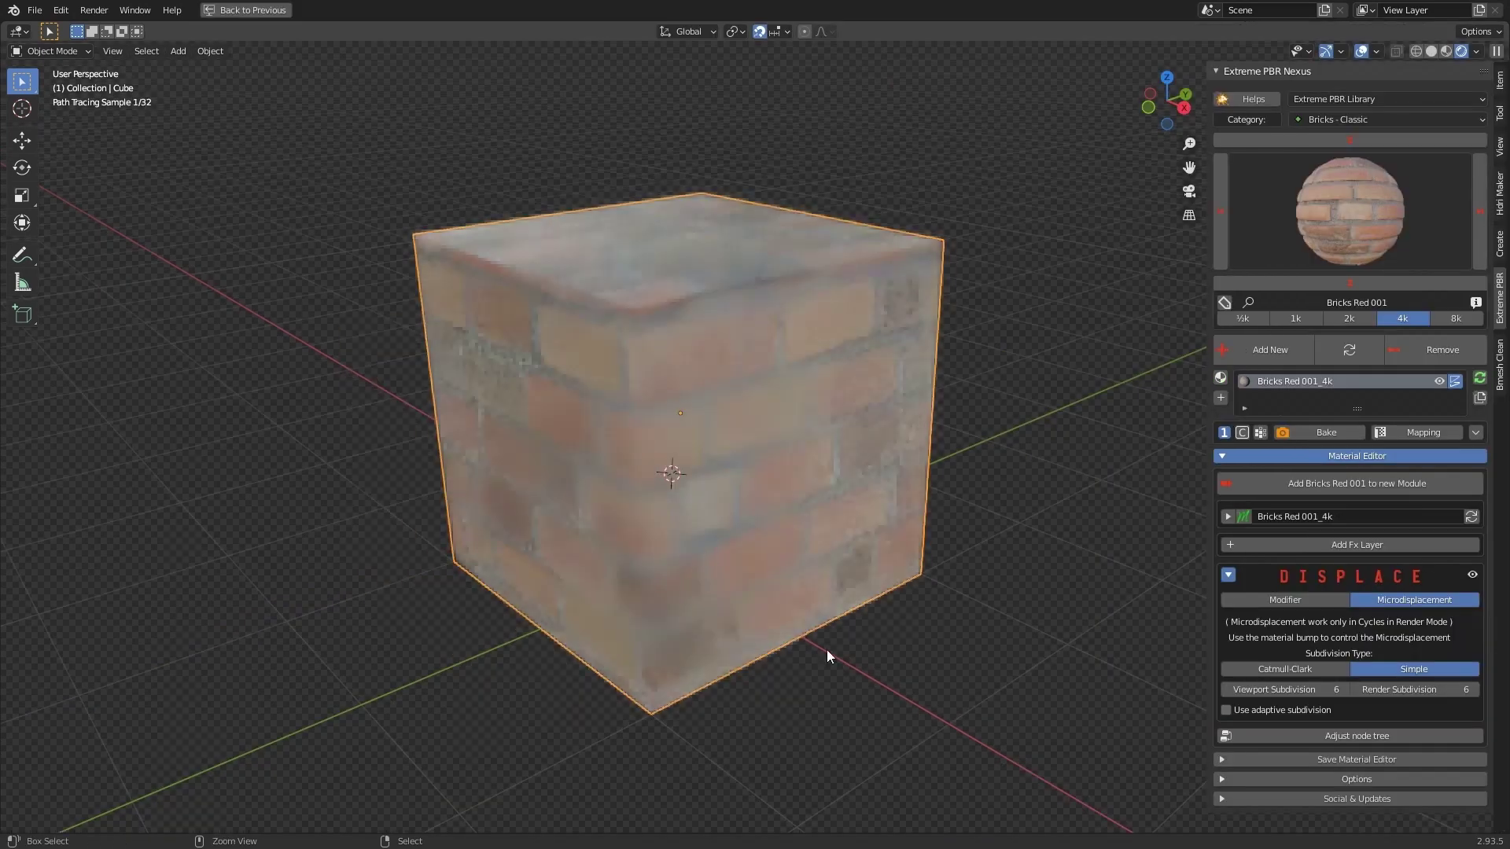
drag(1172, 546, 1132, 637)
Expand the Bricks Red 001_4k material settings and set Bump to 0.123.
click(1230, 516)
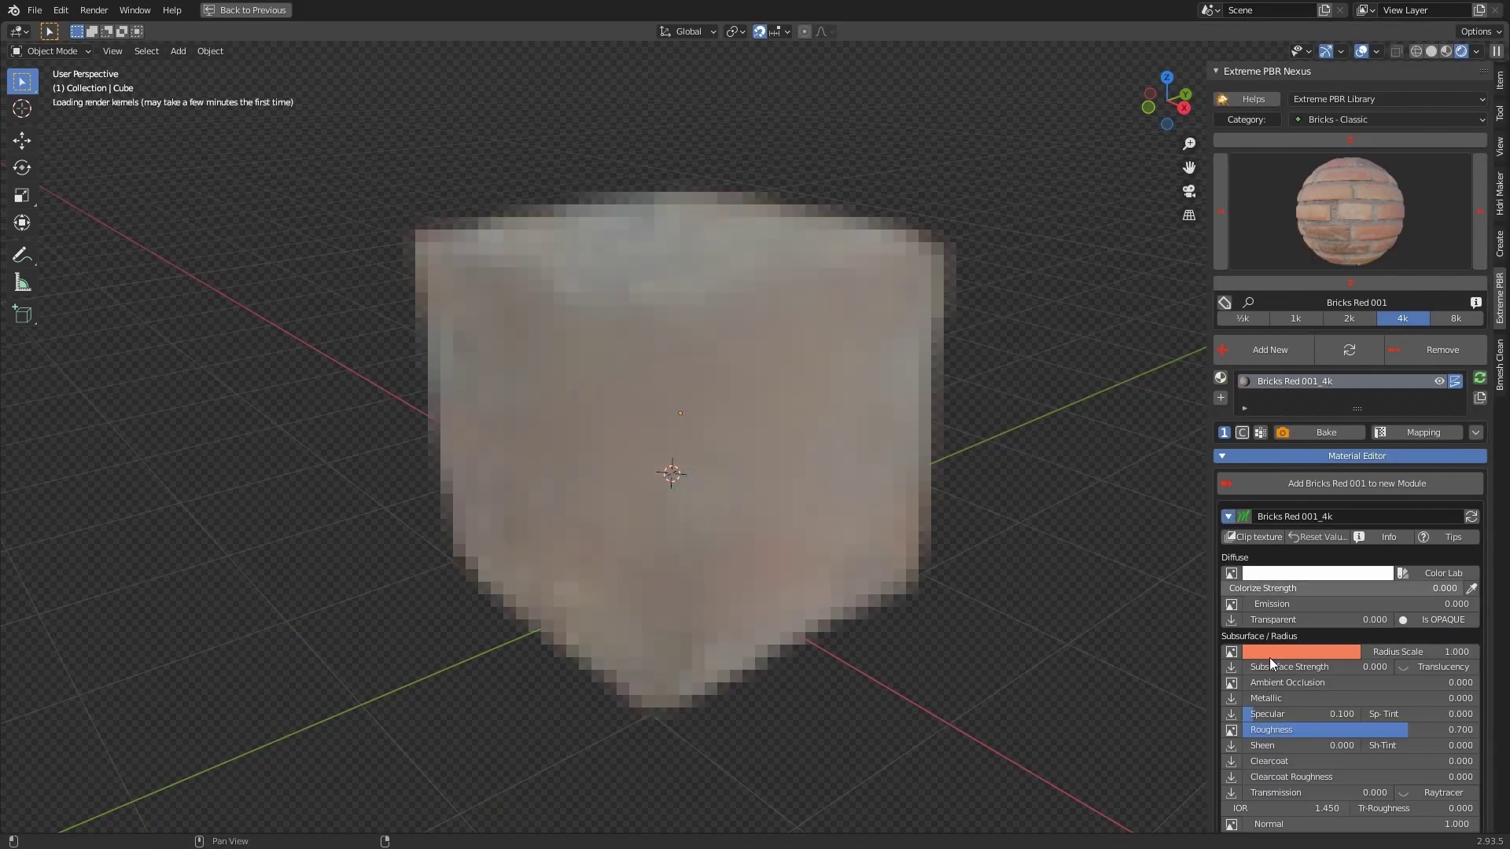
scroll(1290, 654, down, 10)
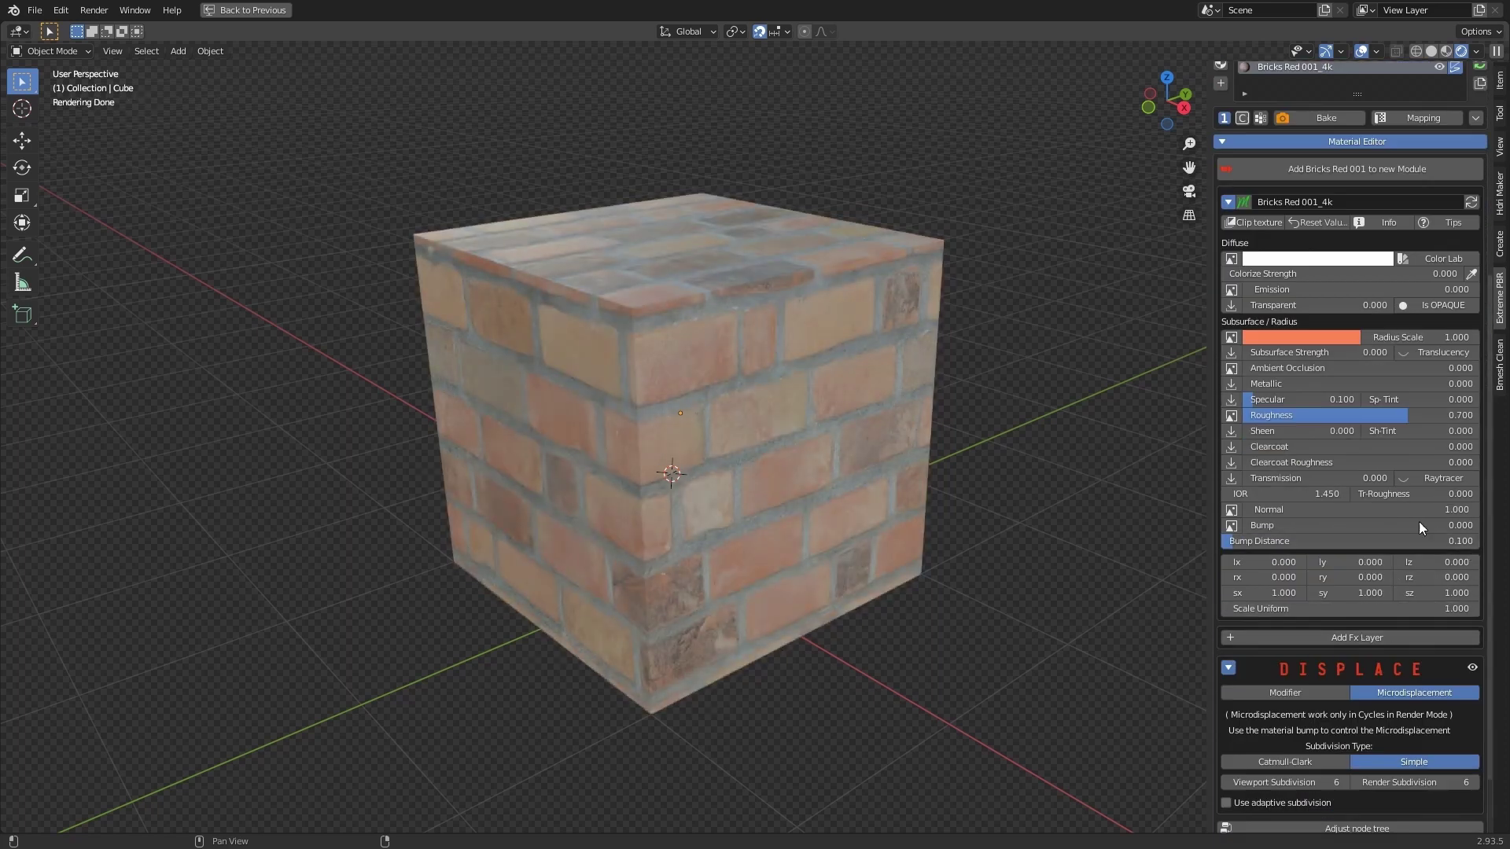
drag(1268, 532, 1298, 533)
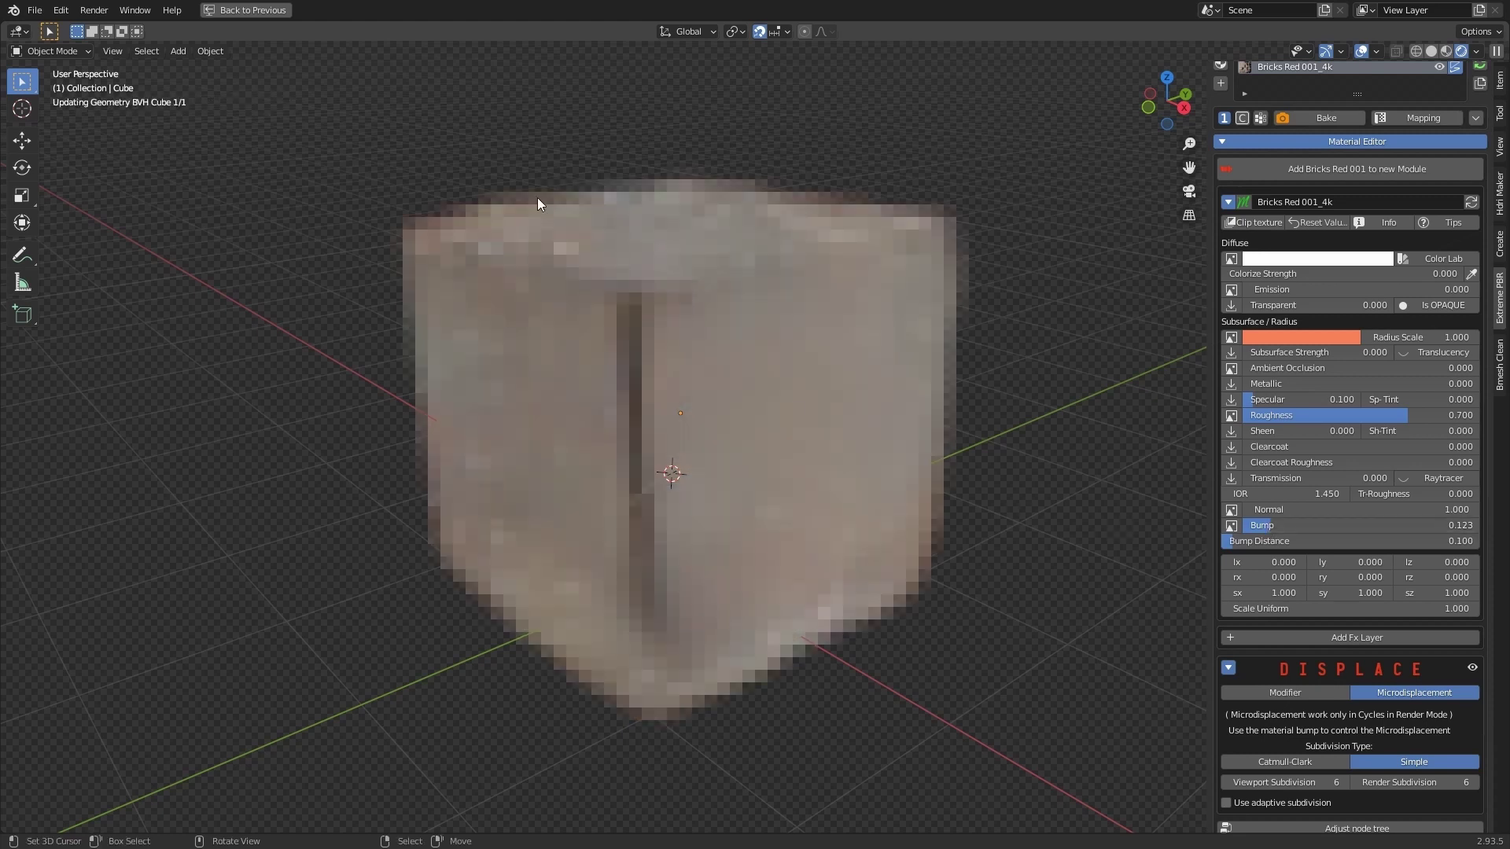
Select the cube and switch the material's numbered mode to 2 to close the gaps between the displaced faces.
key(ctrl+b)
drag(361, 118, 989, 758)
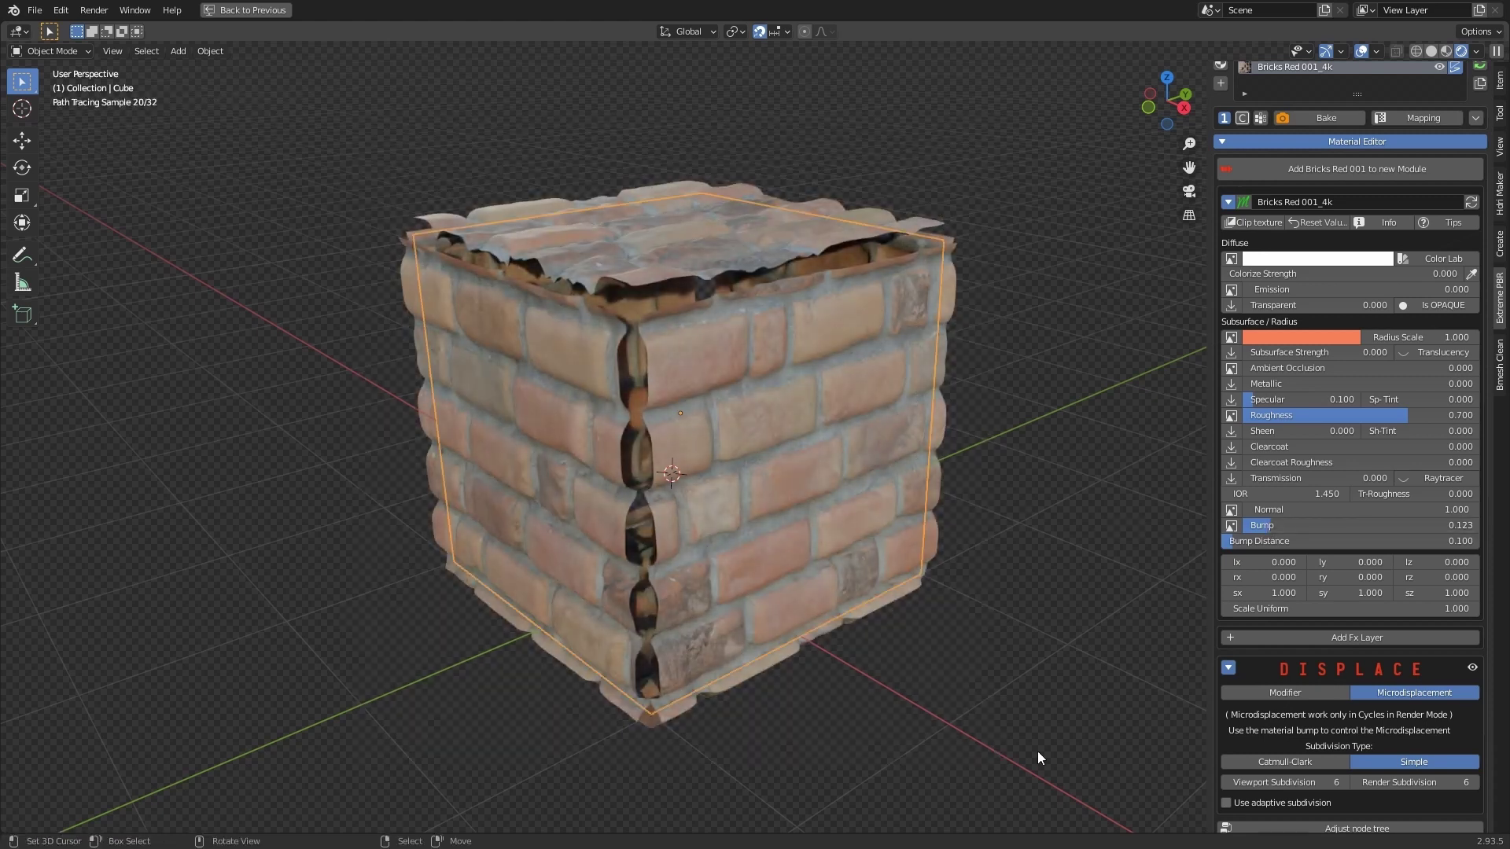
scroll(1362, 673, up, 5)
click(1231, 343)
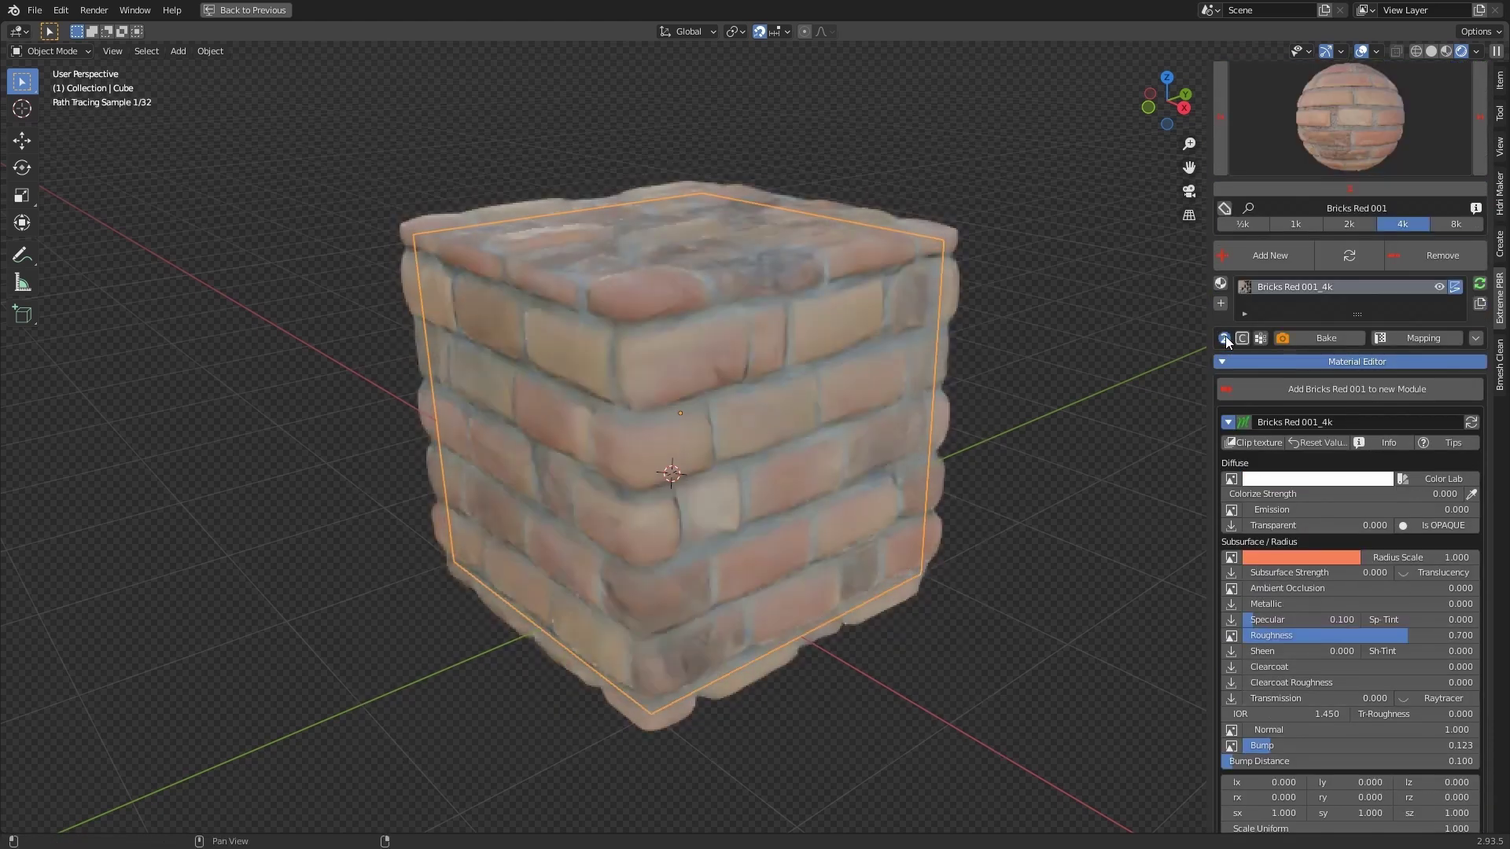
middle_drag(780, 608, 784, 591)
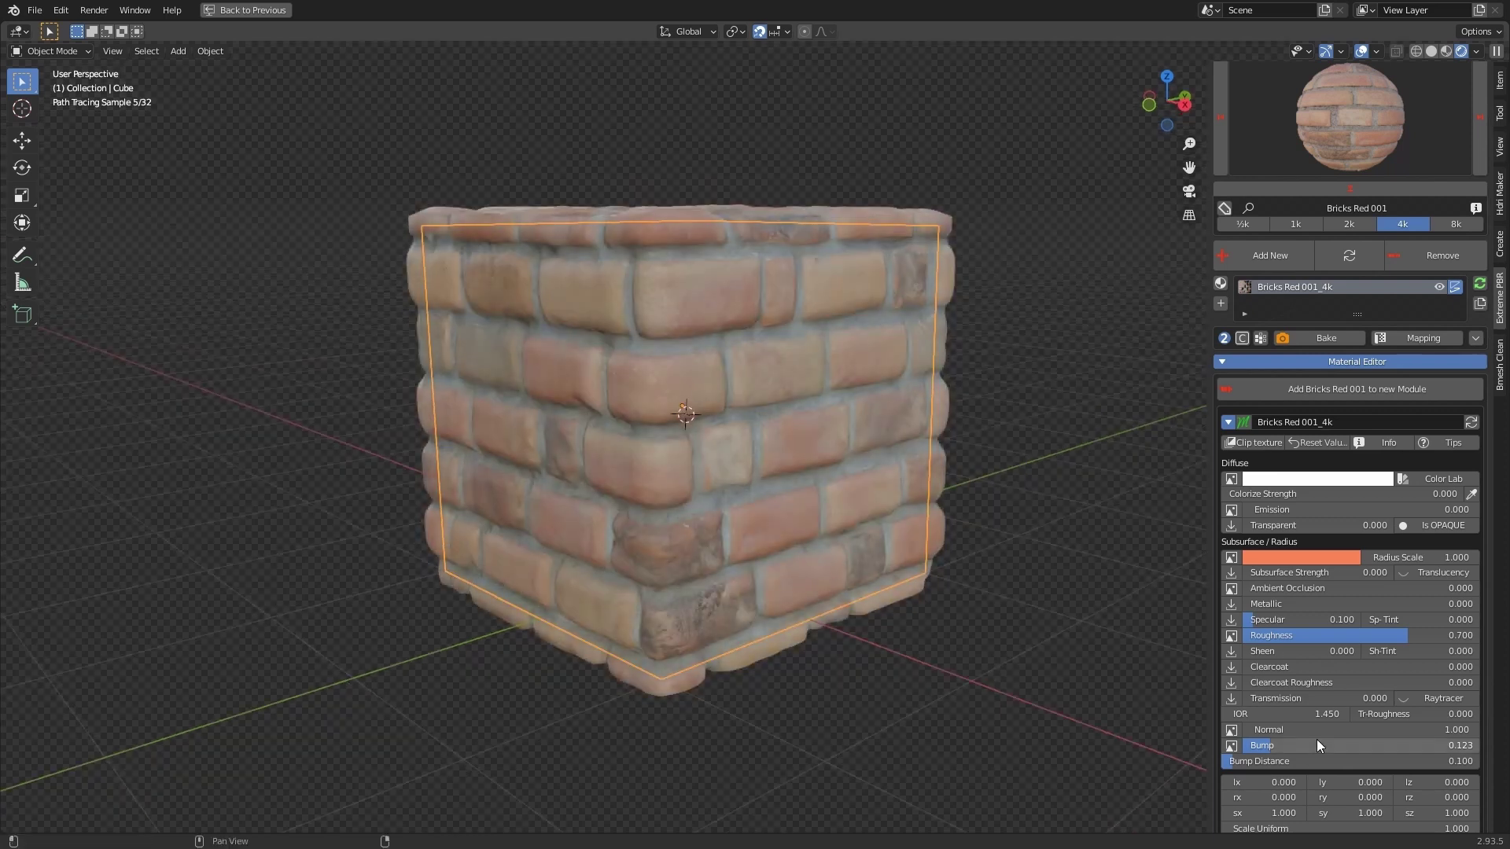
Try brick texture Scale Uniform values of 2.8 and 0.5 with microdisplacement.
scroll(1327, 651, down, 2)
scroll(1327, 650, down, 3)
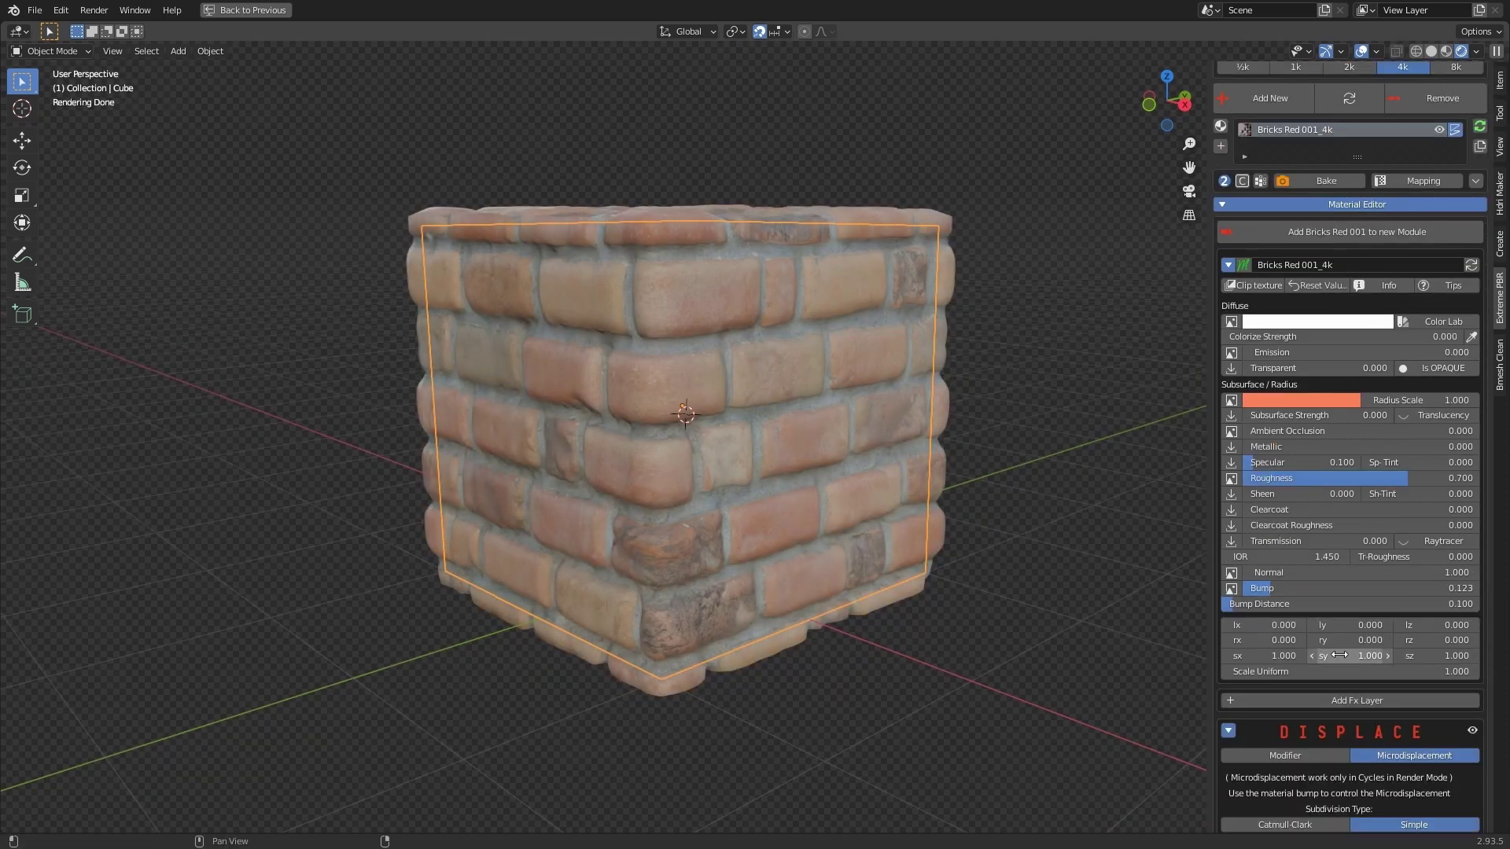
scroll(1384, 656, down, 3)
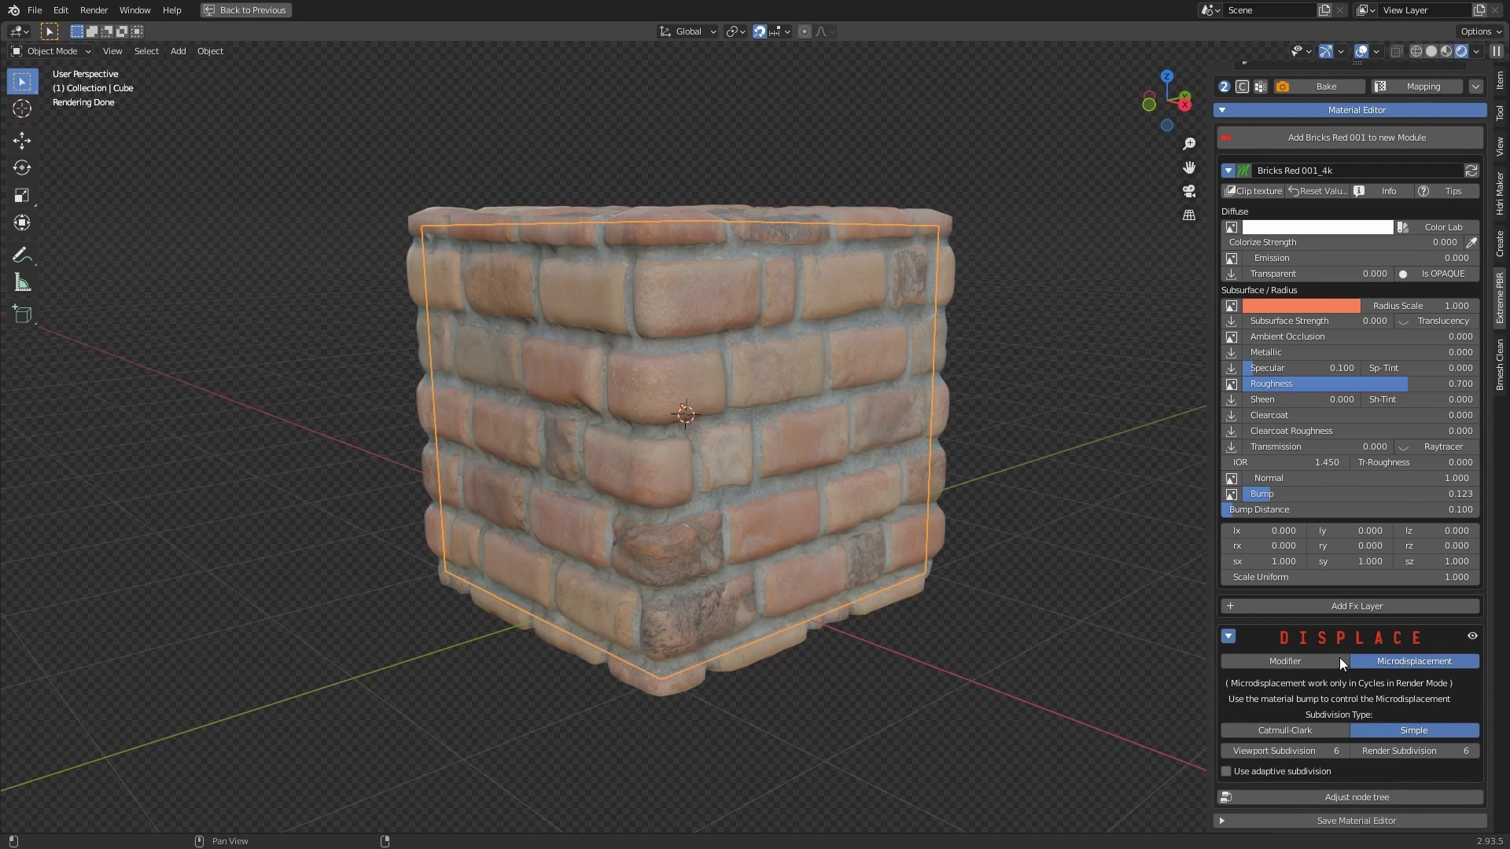
mouse_move(740, 536)
middle_down()
mouse_move(678, 492)
mouse_move(634, 497)
mouse_move(711, 503)
middle_up()
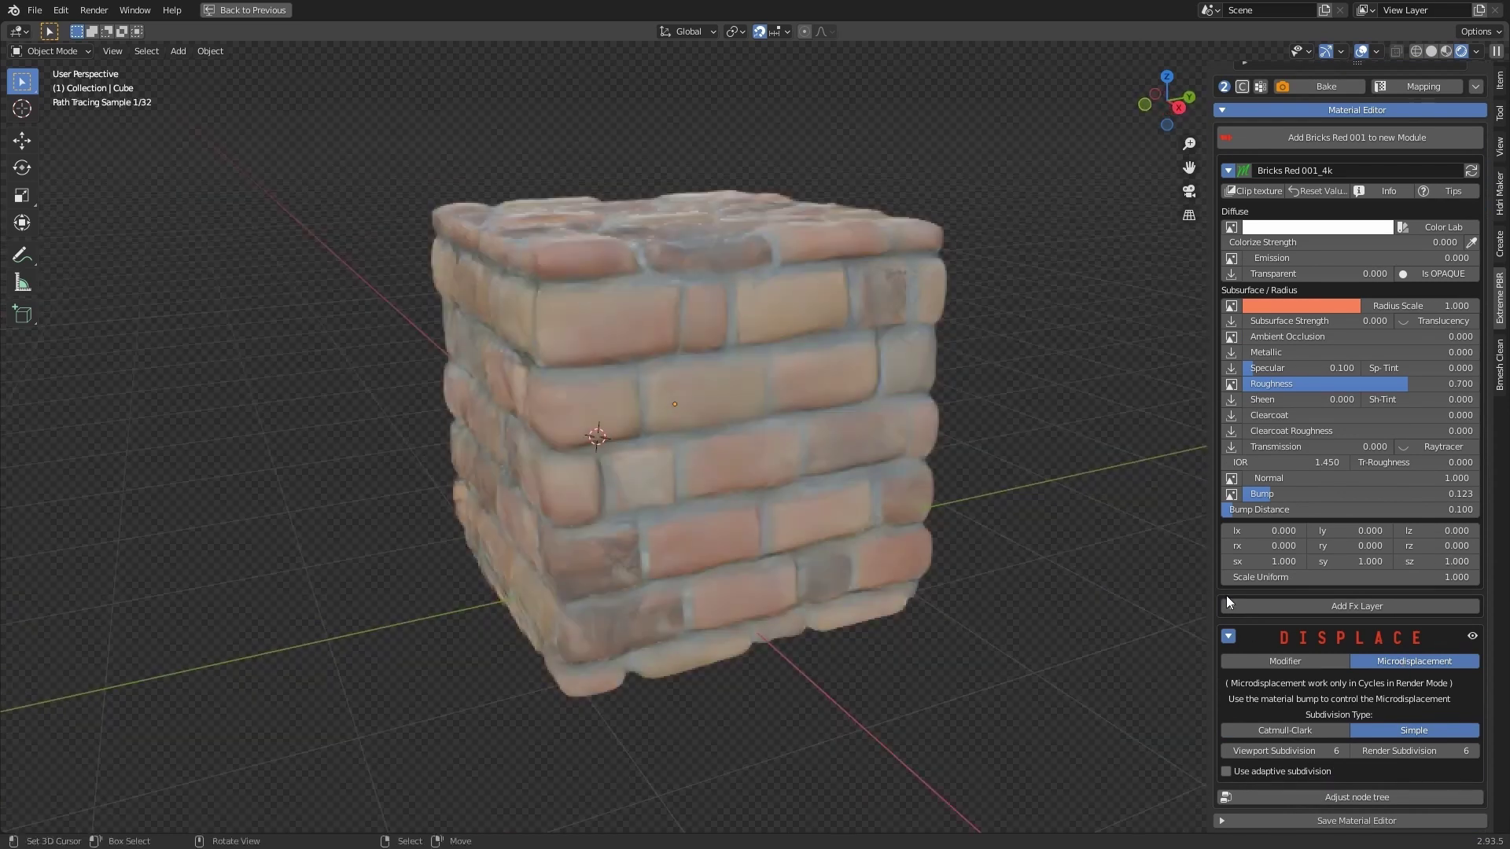
drag(1350, 577, 1420, 577)
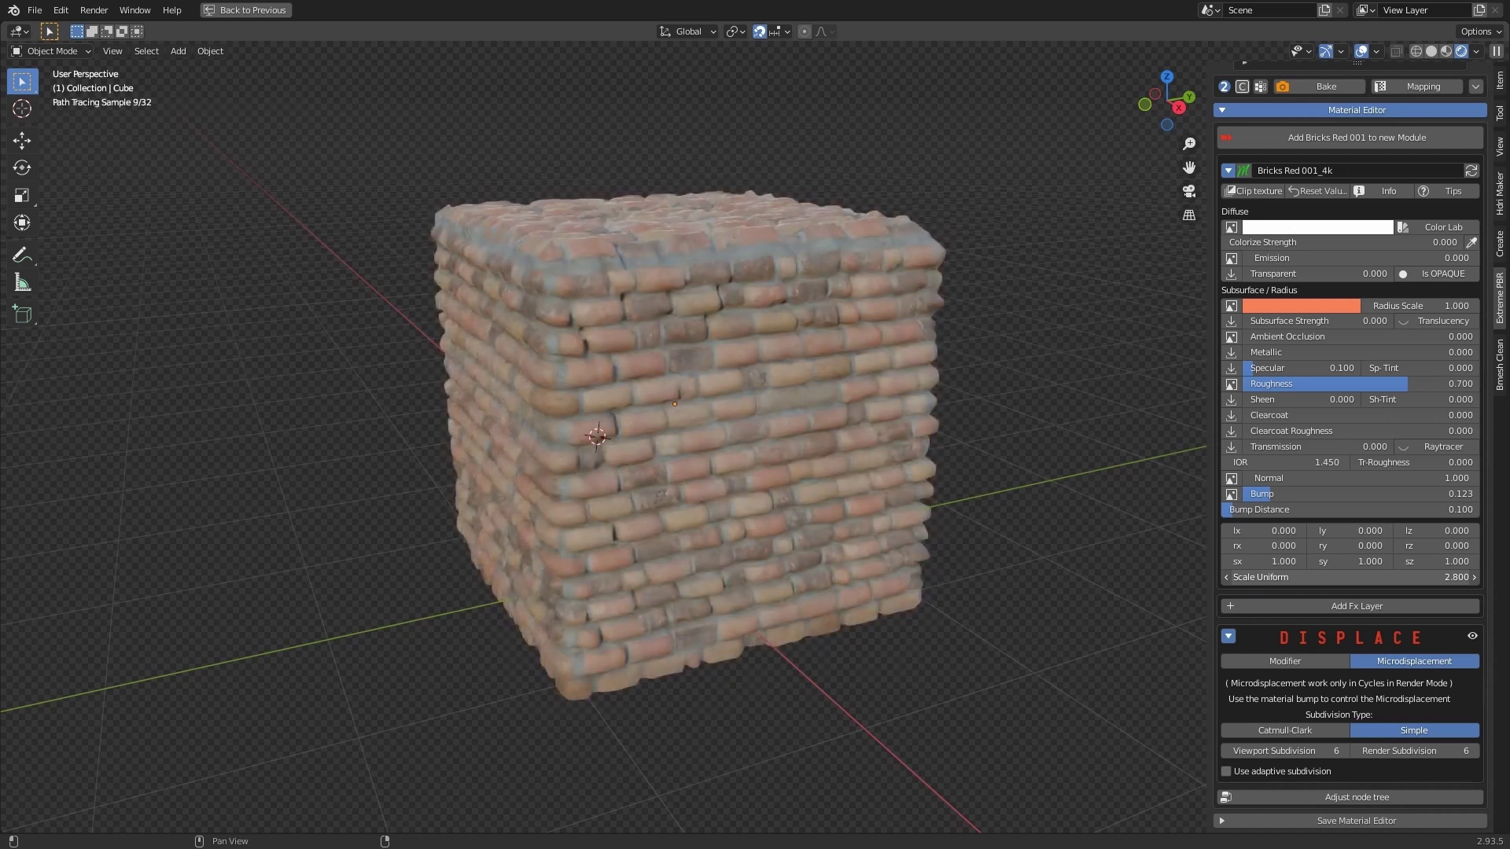
click(1265, 582)
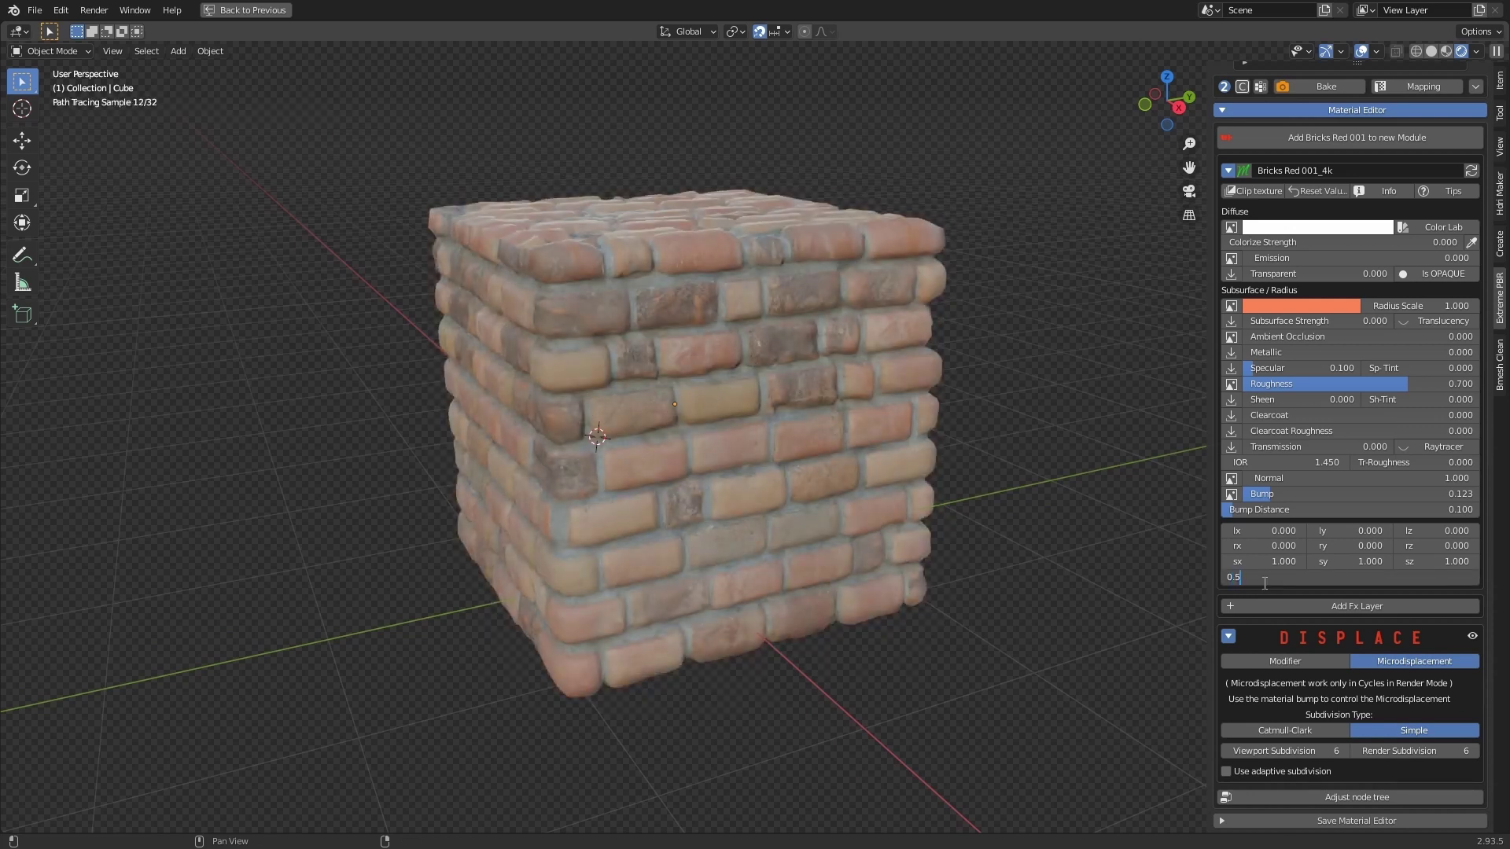
text(0.5)
key(Return)
Set the brick texture's Scale Uniform back to 1.
click(1297, 580)
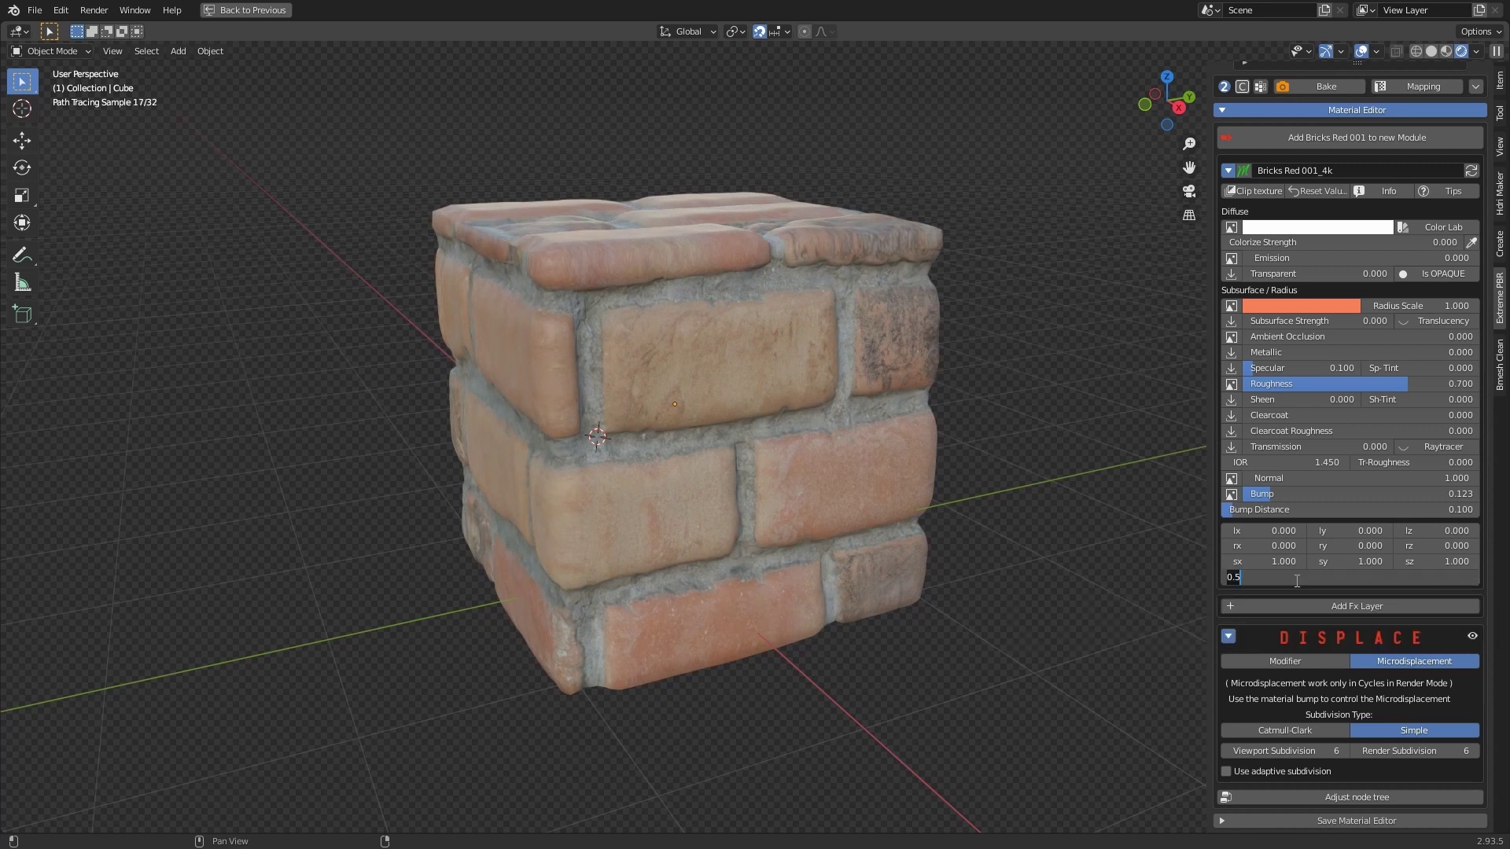
text(1)
key(Return)
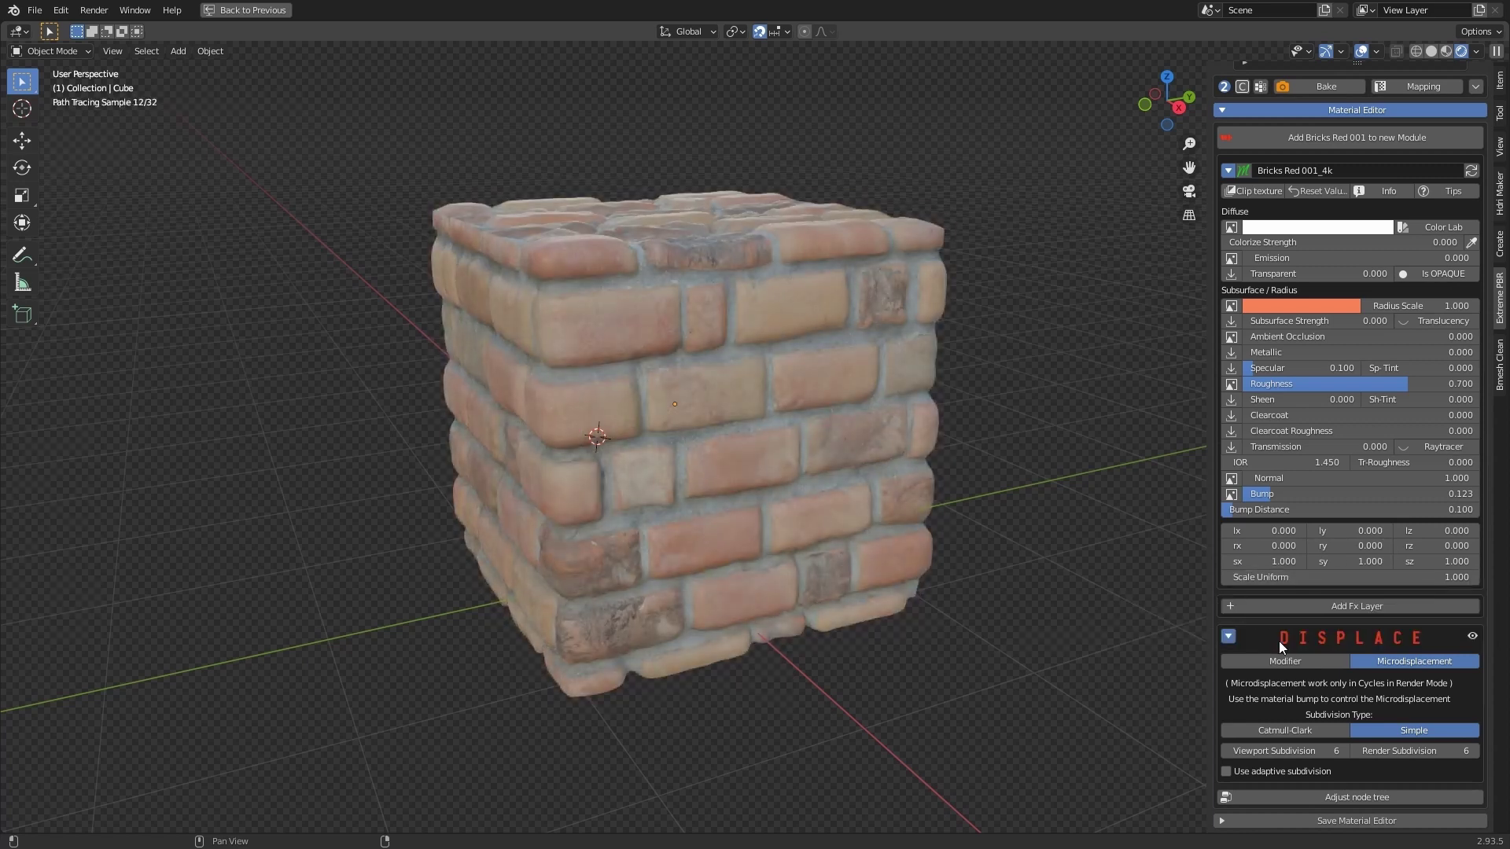
Switch the viewport to Material Preview shading and change the displacement method to Modifier.
click(1447, 55)
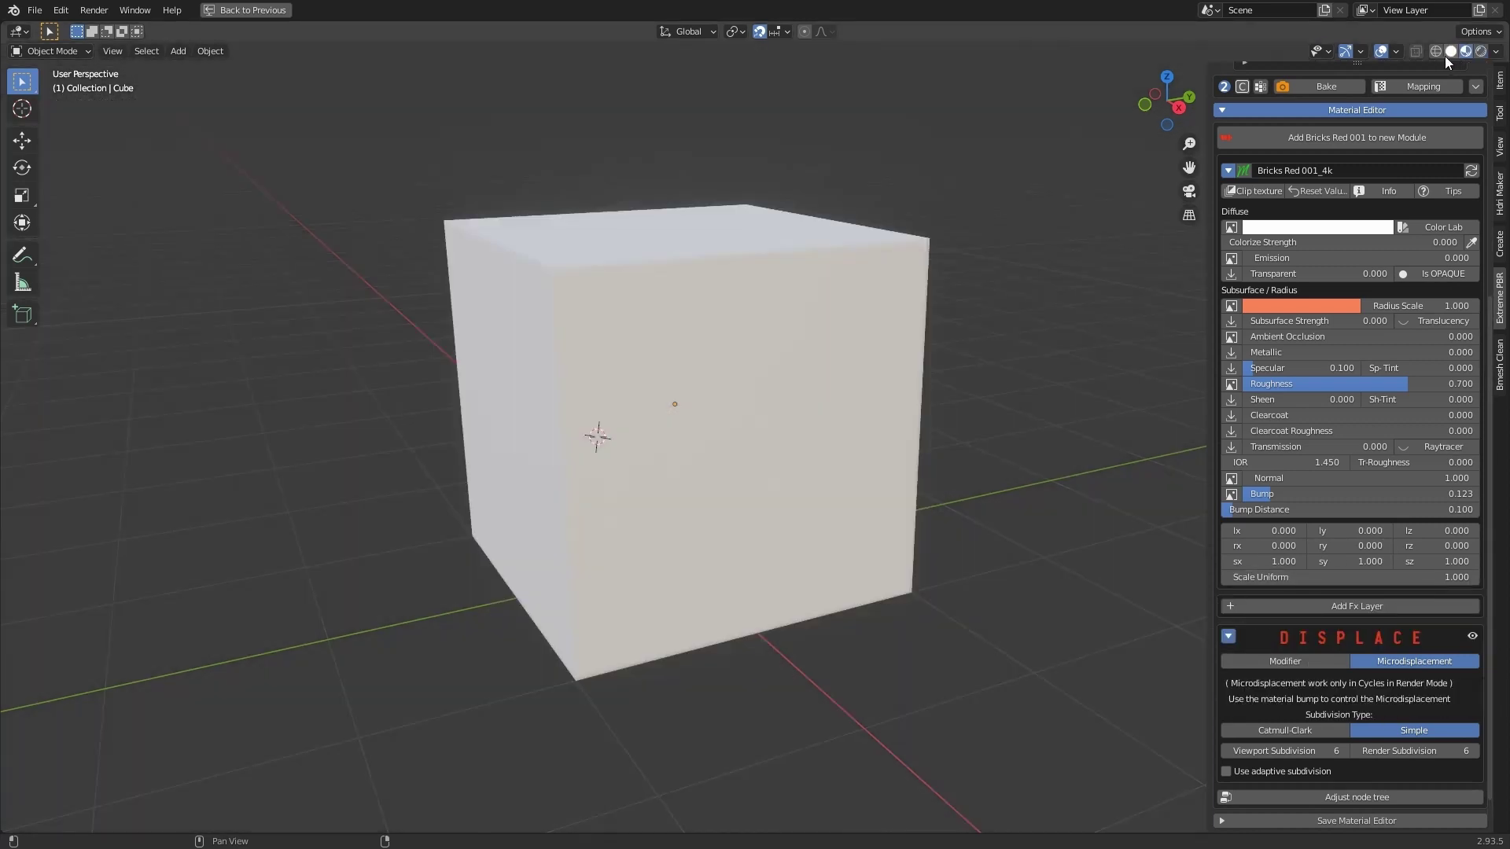
click(1318, 658)
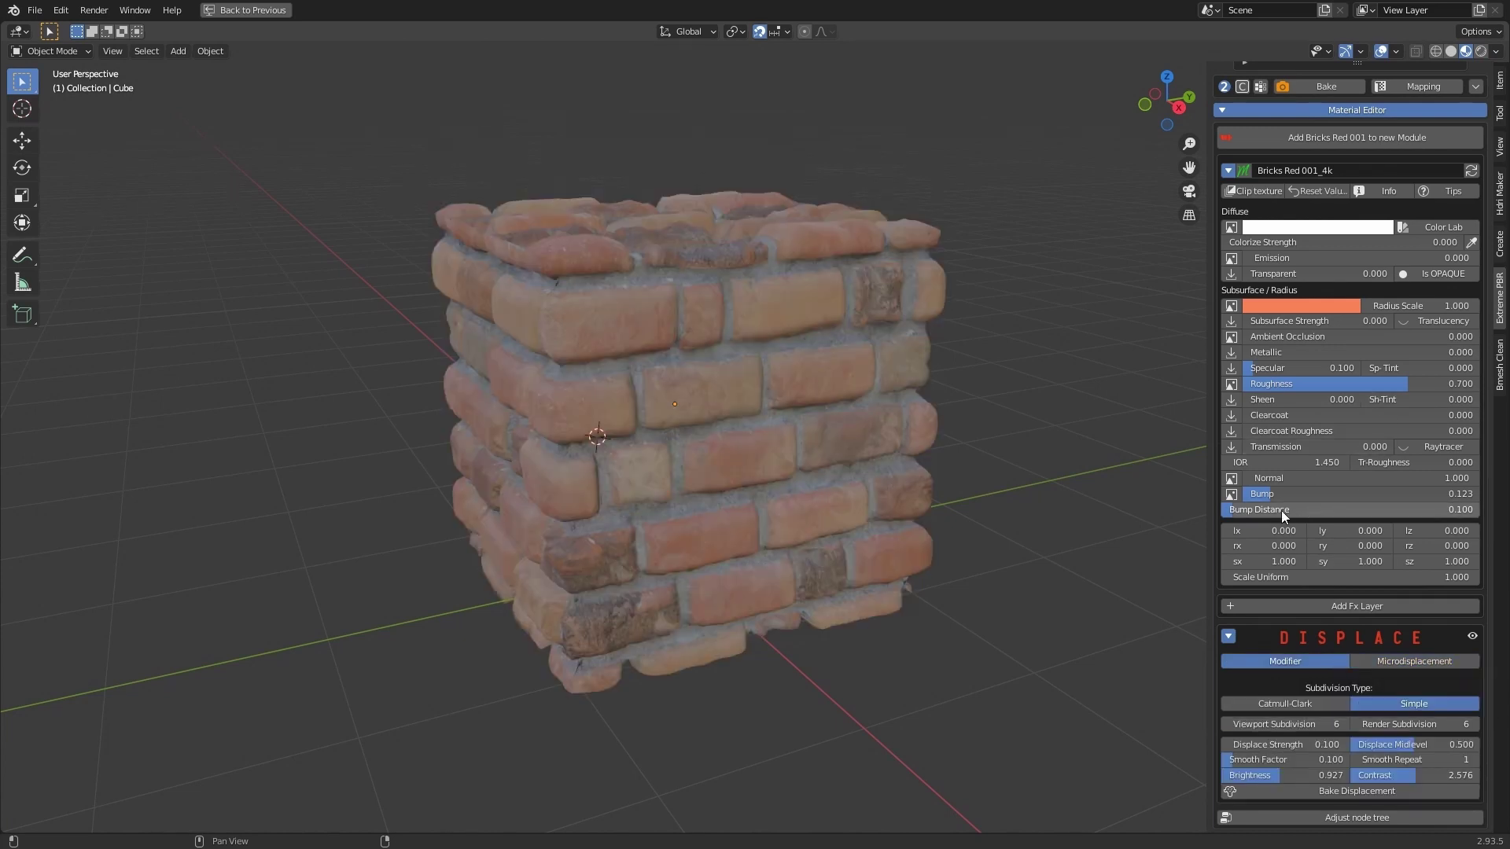
Try a Scale Uniform of 4.9 on the brick texture with modifier displacement, and cancel the change.
drag(1300, 578, 1475, 577)
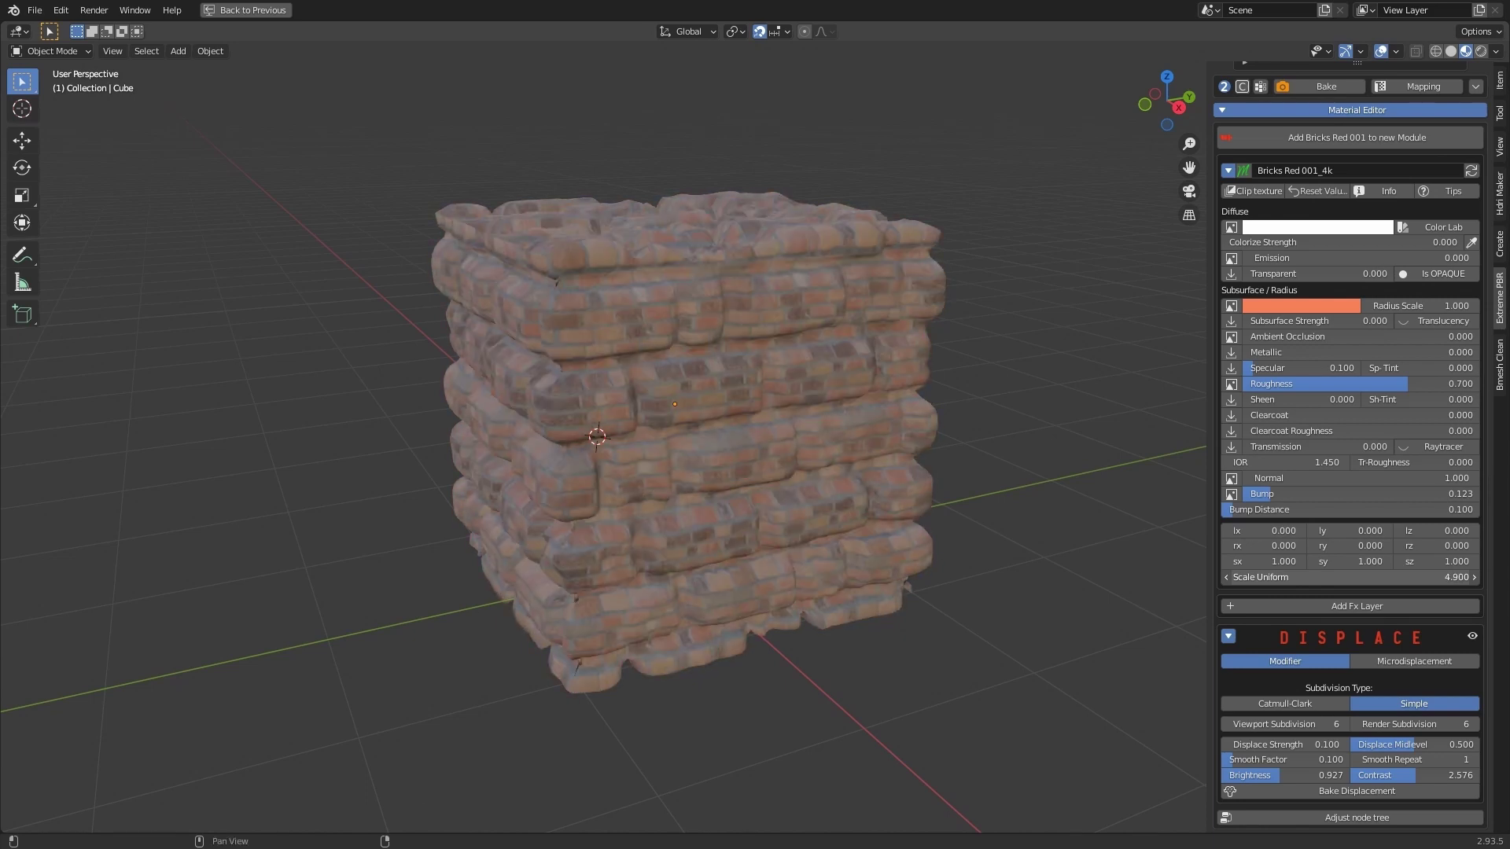
right_click(1361, 577)
Try adjusting UVs Size and a UVs Rot of about 28 in the Mapping Editor, cancel the changes and close it.
scroll(1361, 460, up, 4)
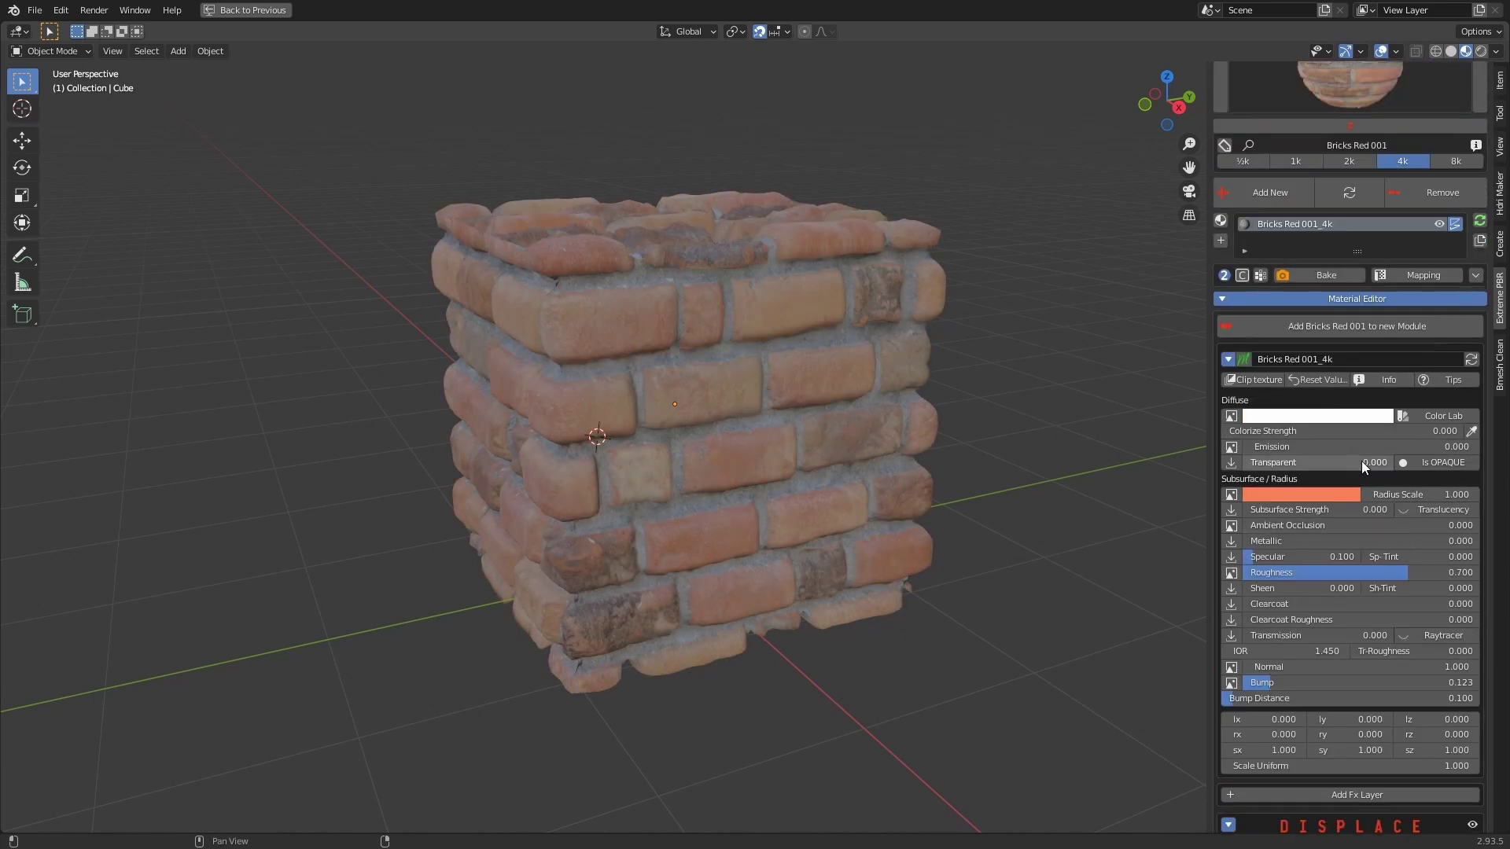
scroll(1361, 461, up, 3)
click(1434, 399)
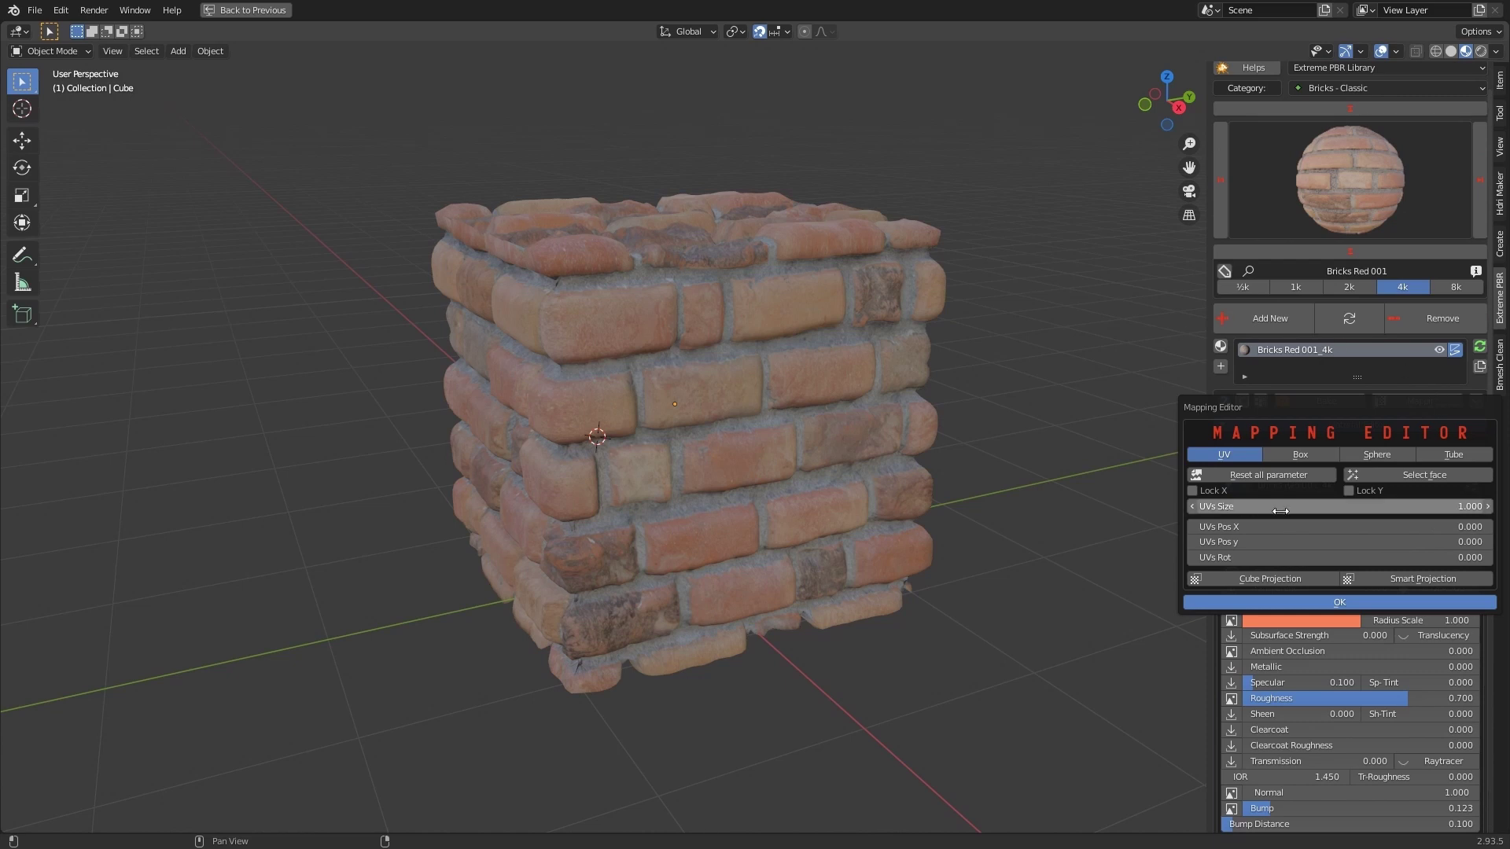
mouse_move(1387, 506)
mouse_down()
mouse_move(1359, 507)
mouse_move(1506, 507)
mouse_move(1386, 507)
mouse_up()
right_click(1386, 506)
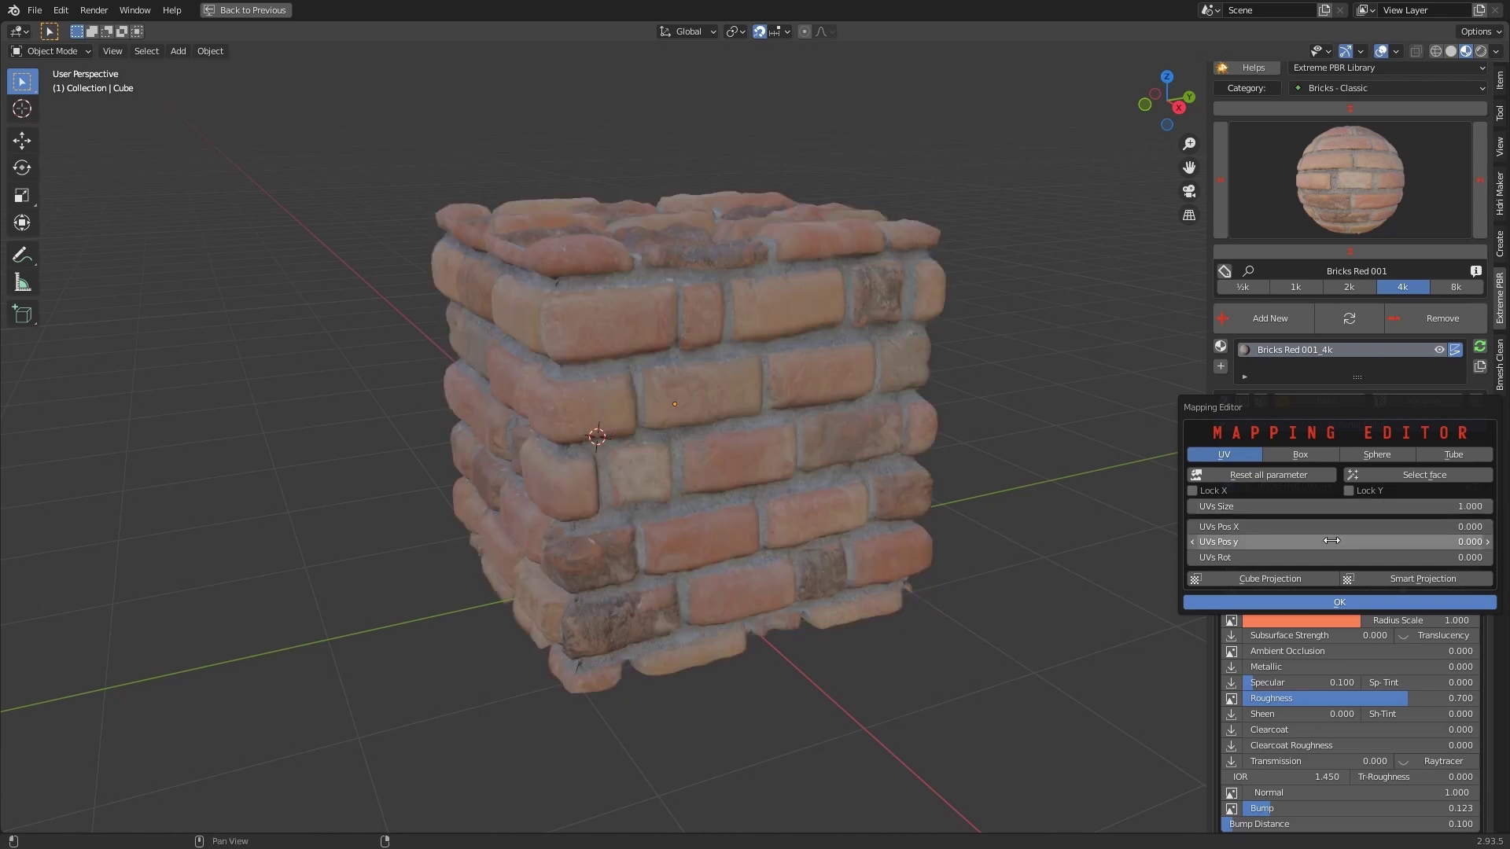
drag(1337, 557, 1404, 557)
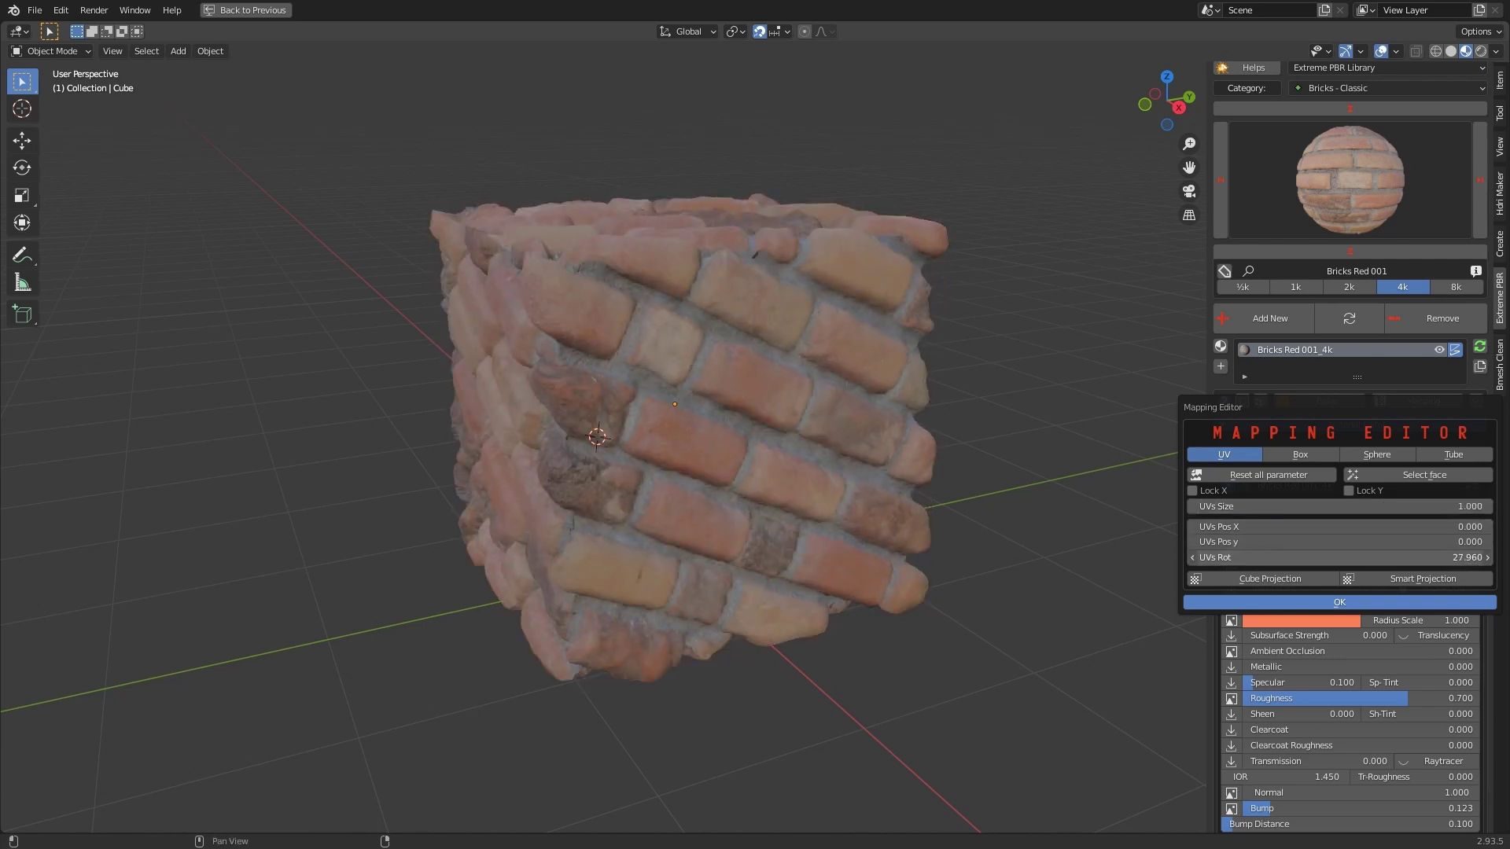
key(Escape)
click(1193, 599)
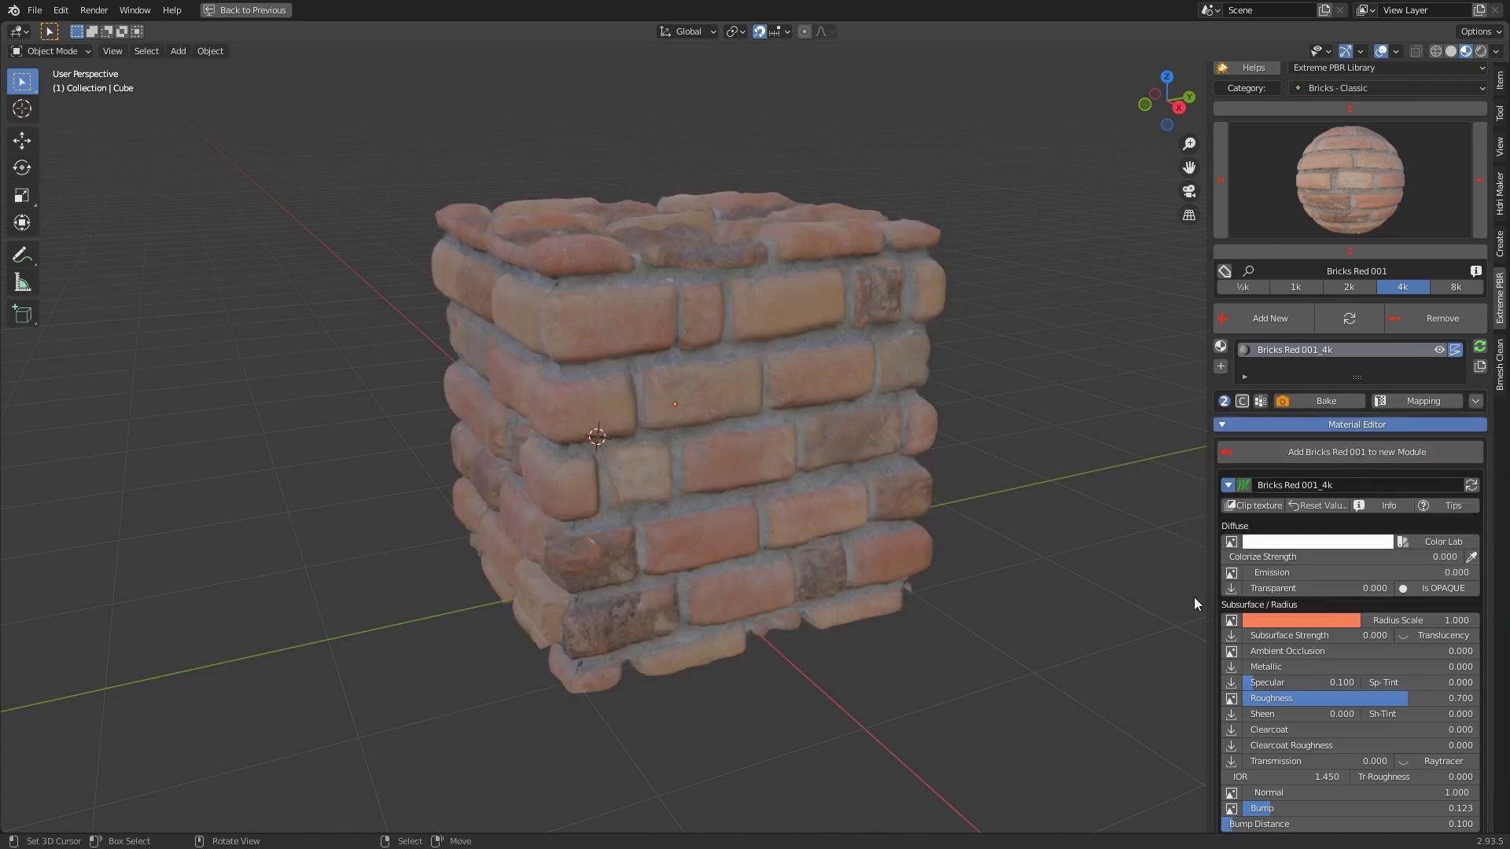
scroll(1365, 614, down, 5)
scroll(1365, 614, up, 3)
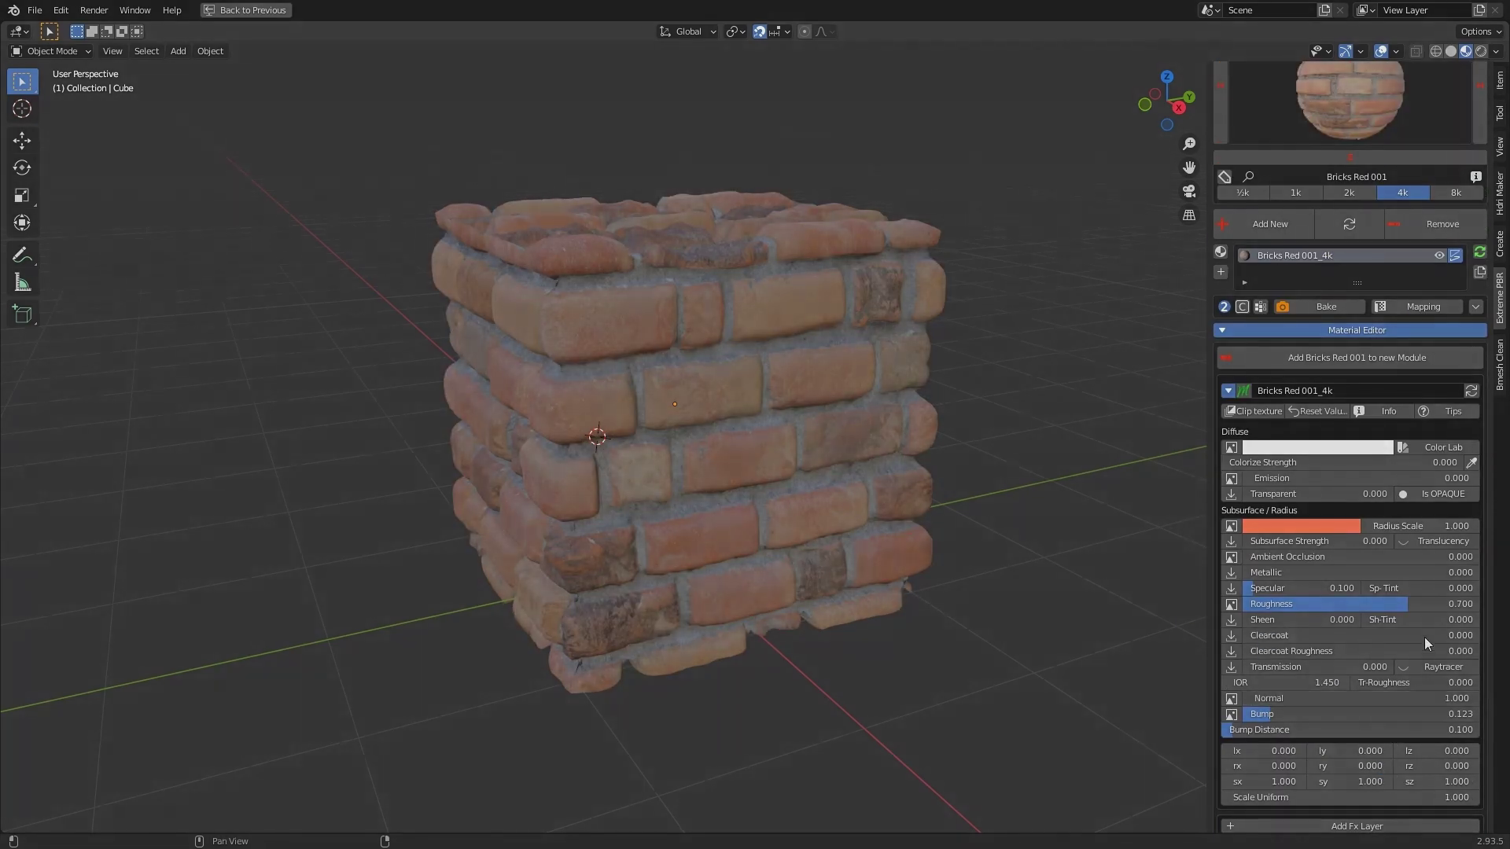
scroll(1423, 626, down, 5)
scroll(1421, 629, up, 9)
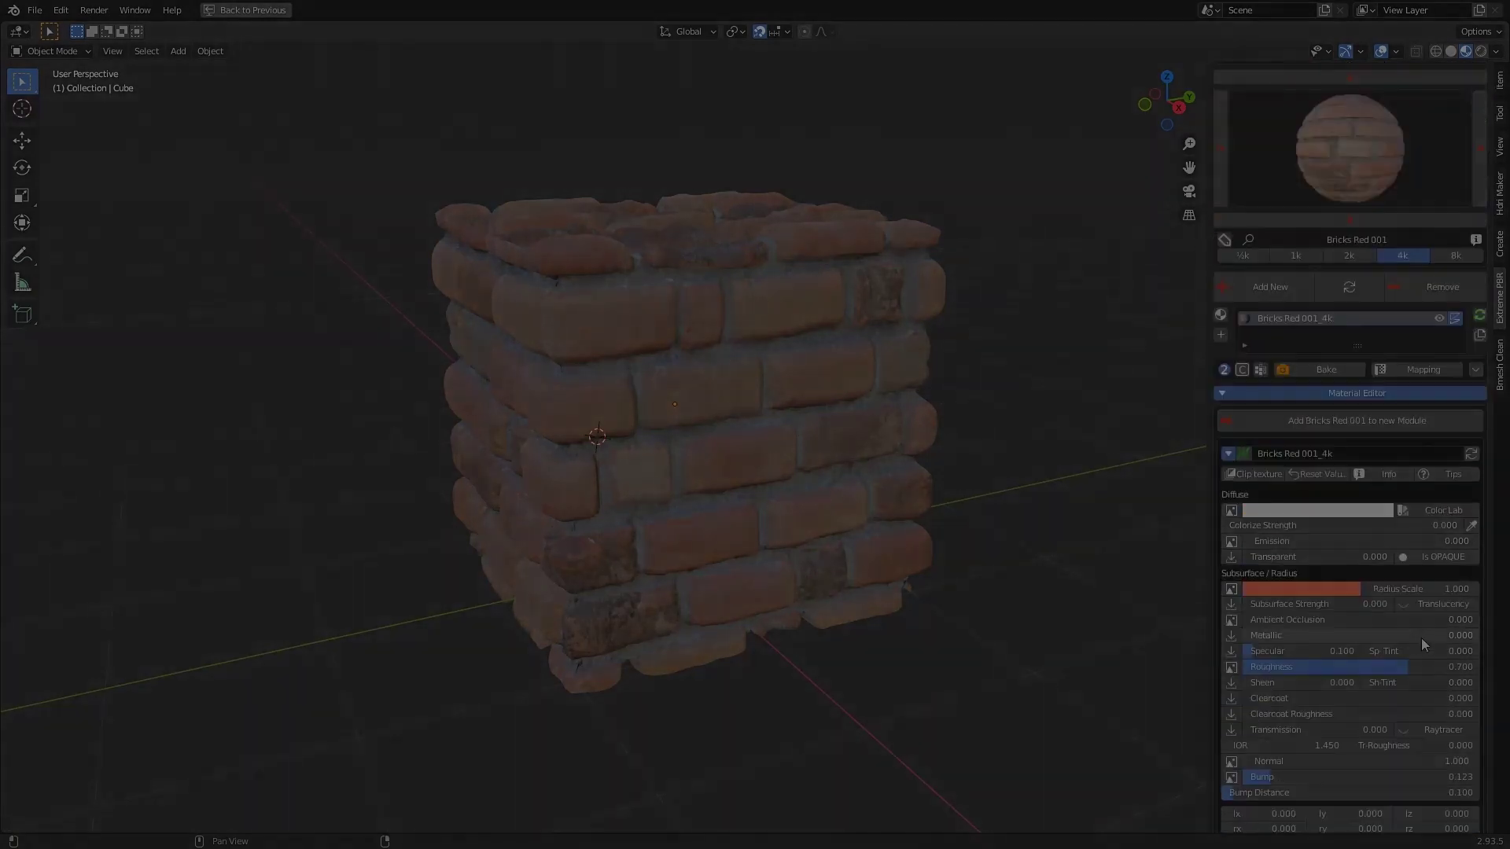